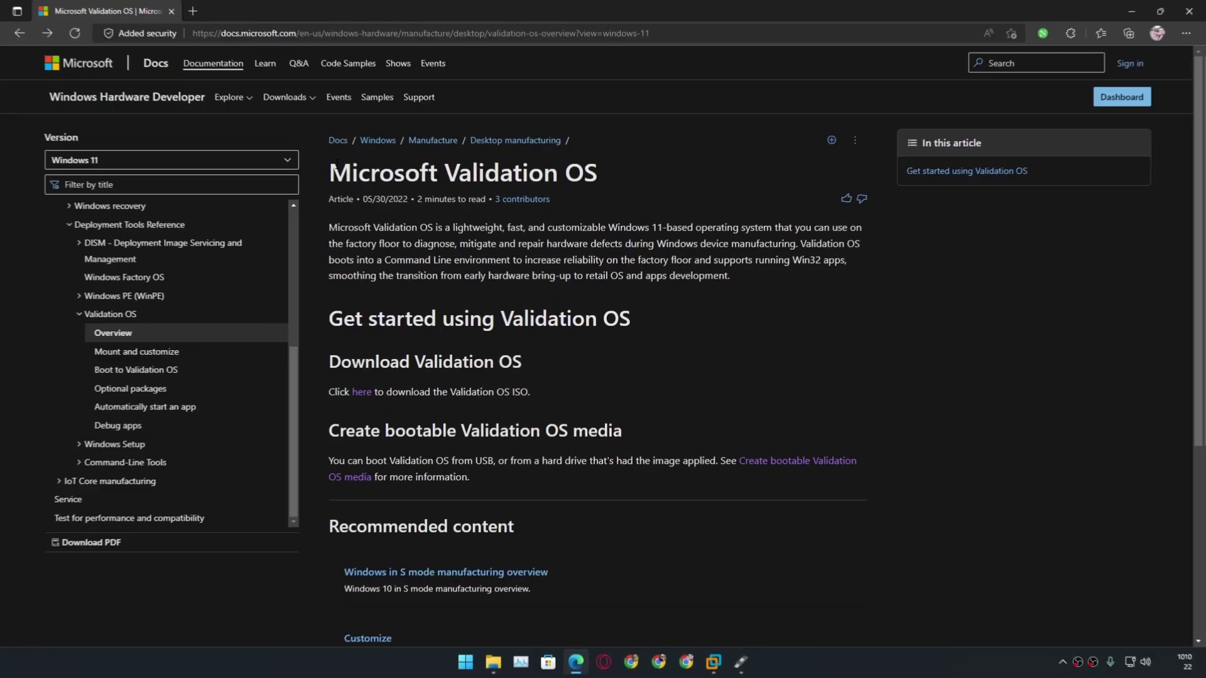
# - Highlight the 'Microsoft Validation OS' title and 'Windows 11-based' phrase, then minimize and restore Edge
pyautogui.moveTo(218, 213); pyautogui.dragTo(515, 227)
pyautogui.click(624, 261)
pyautogui.moveTo(608, 227); pyautogui.dragTo(689, 226)
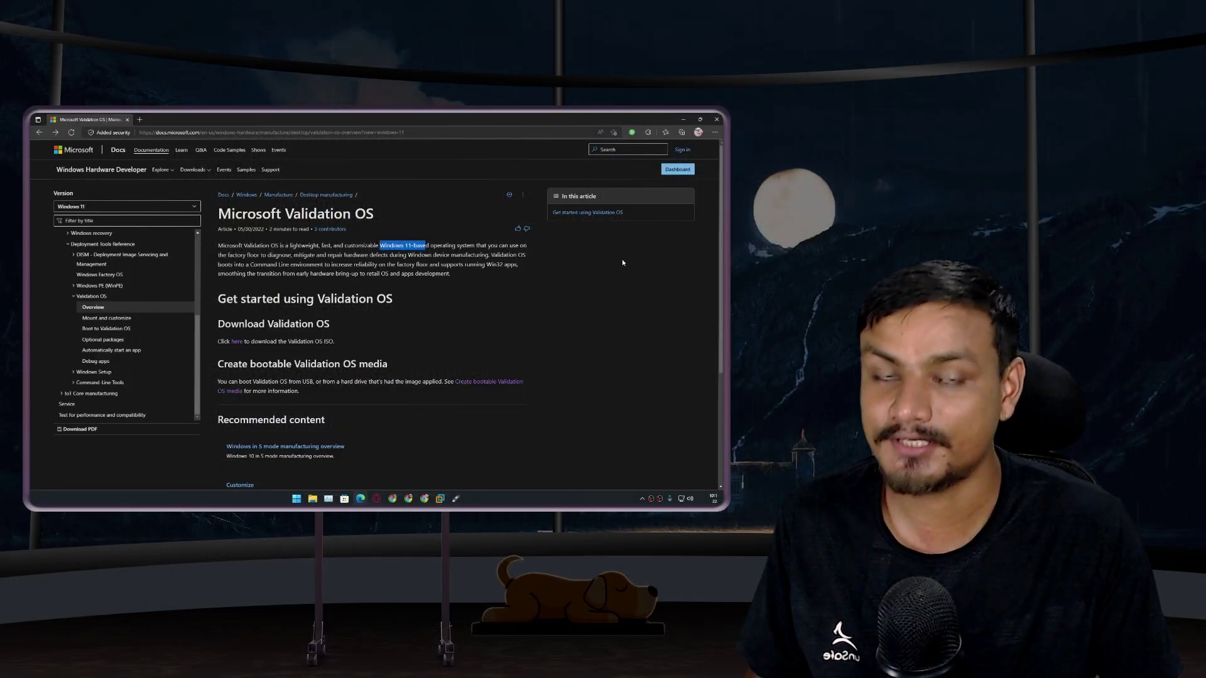
pyautogui.click(410, 295)
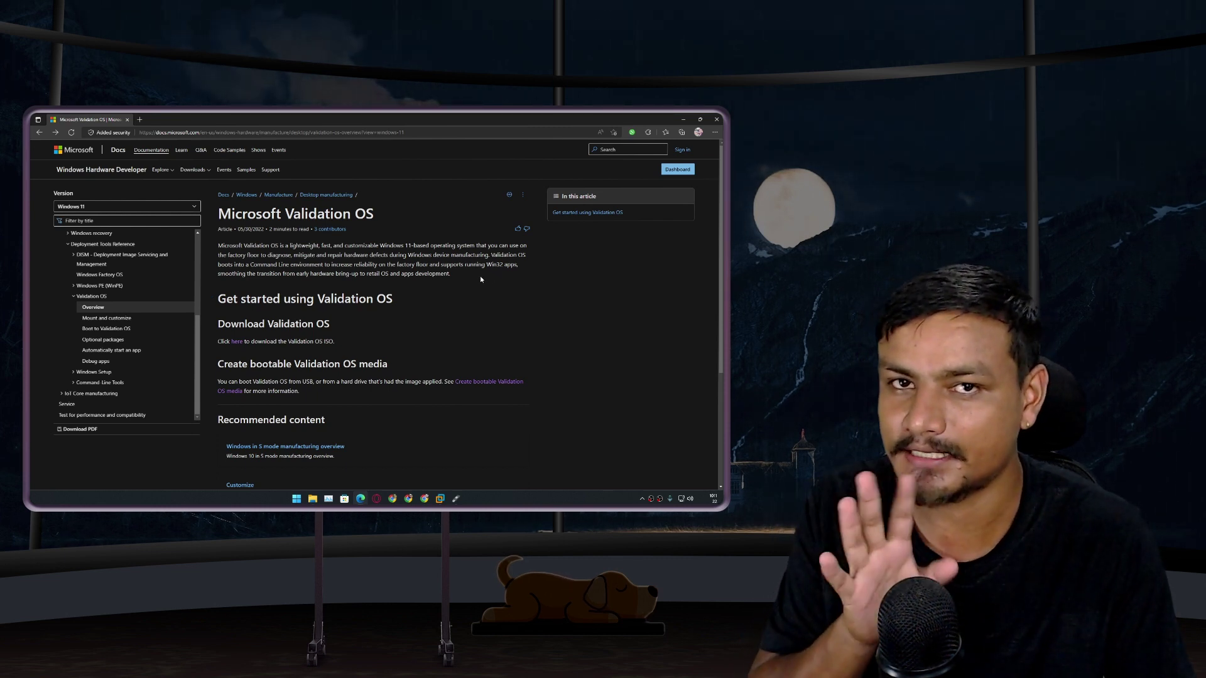
pyautogui.click(682, 119)
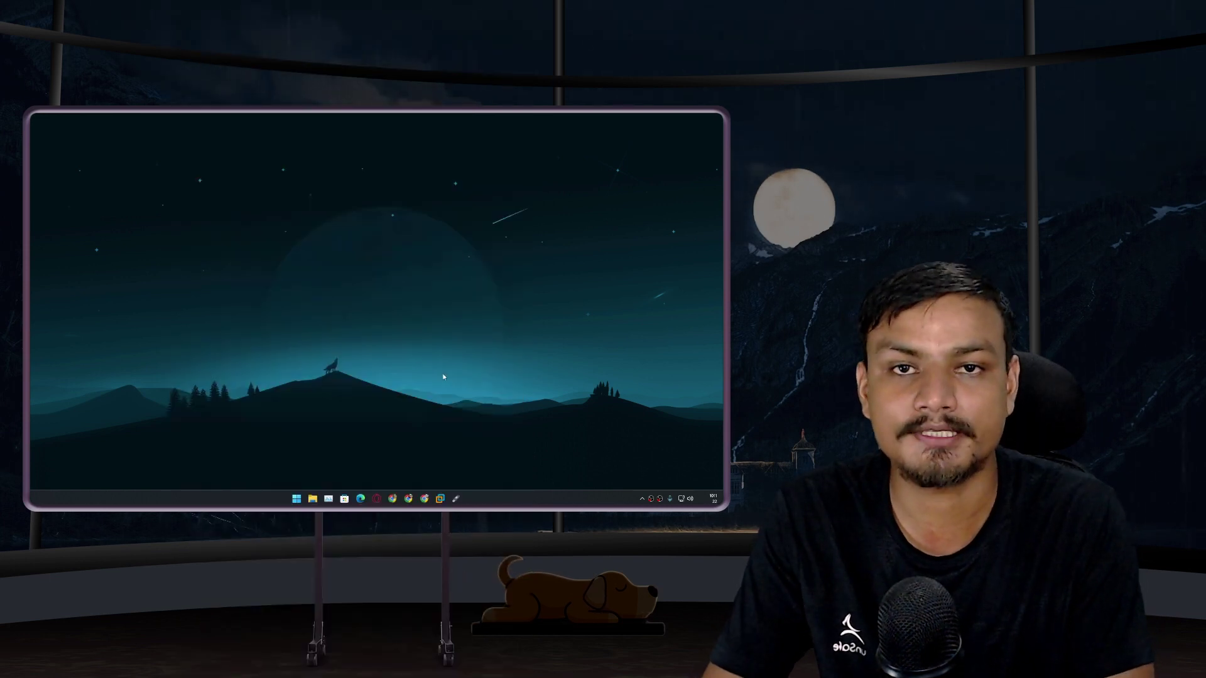
pyautogui.click(360, 499)
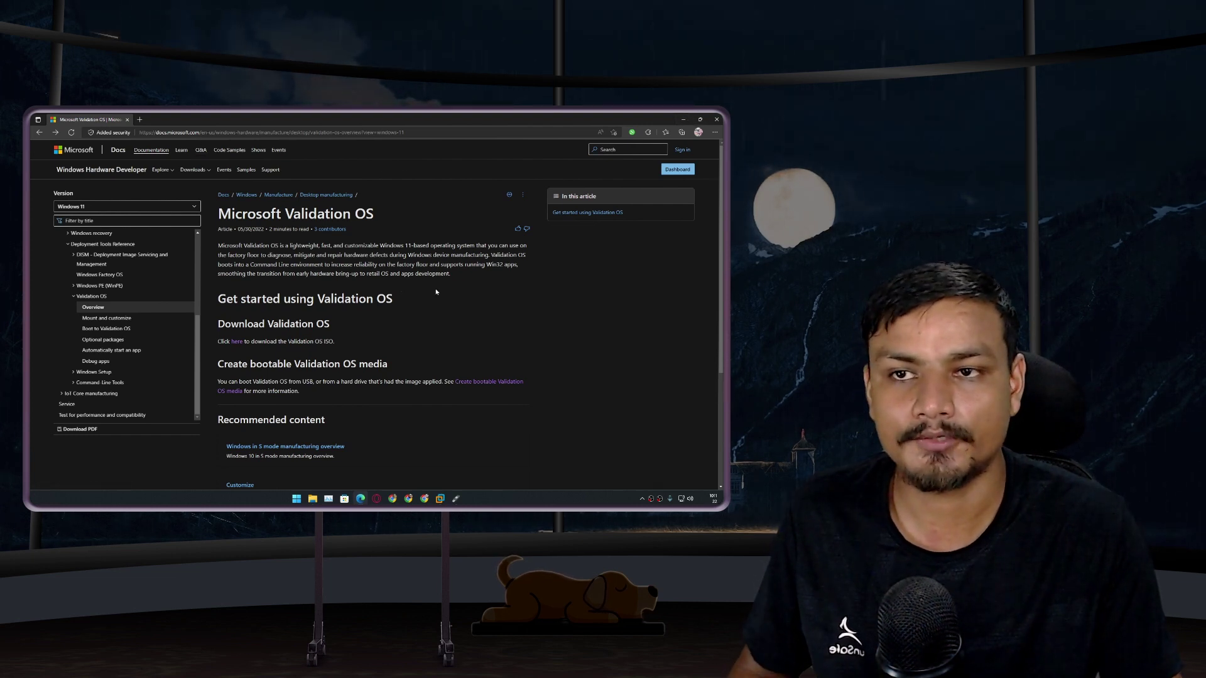
pyautogui.scroll(-2, 417, 295)
pyautogui.scroll(2, 417, 295)
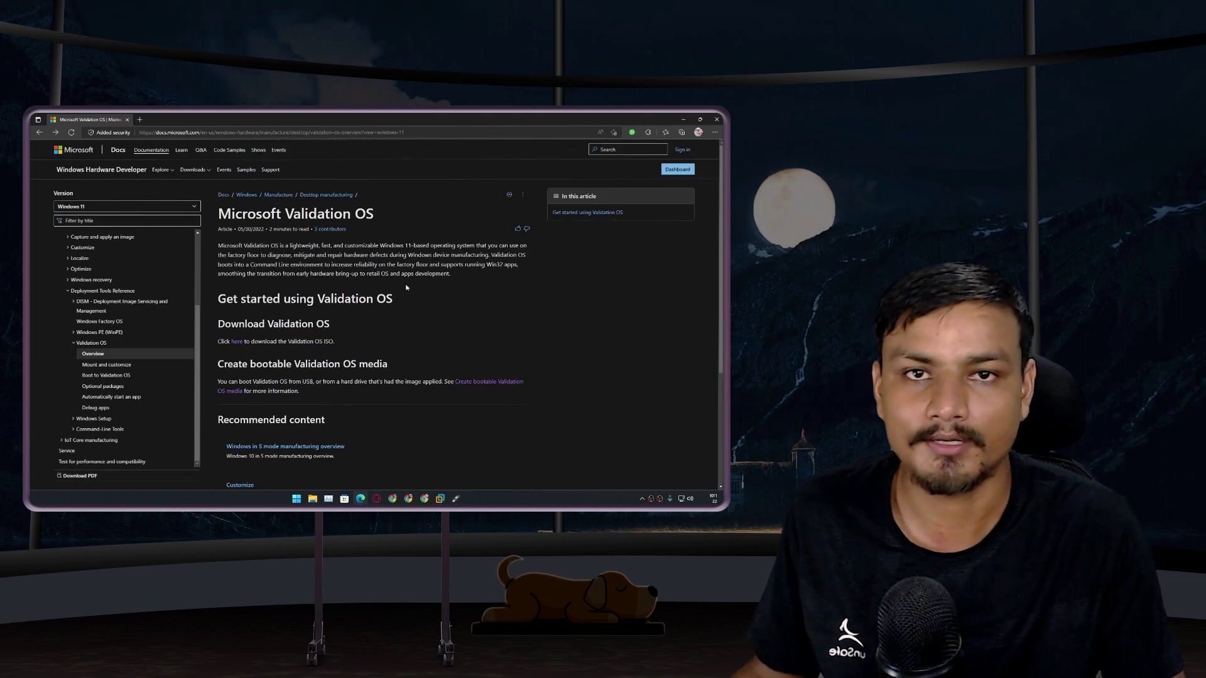
pyautogui.scroll(-2, 380, 332)
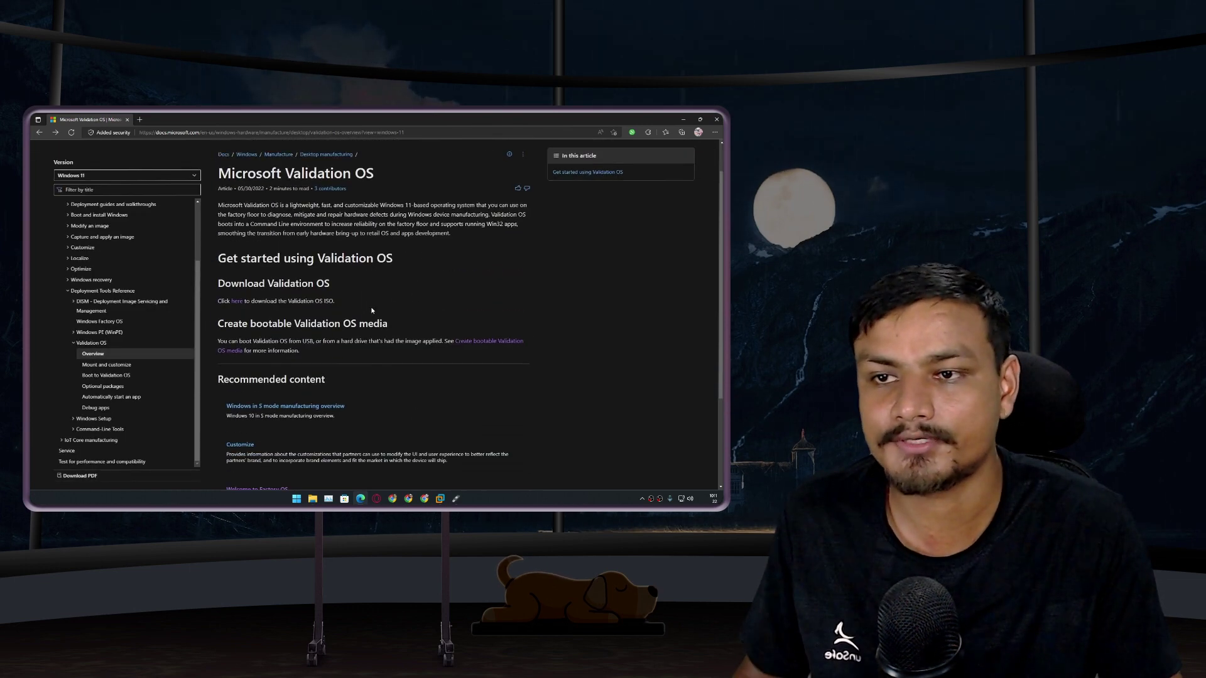
pyautogui.scroll(2, 380, 332)
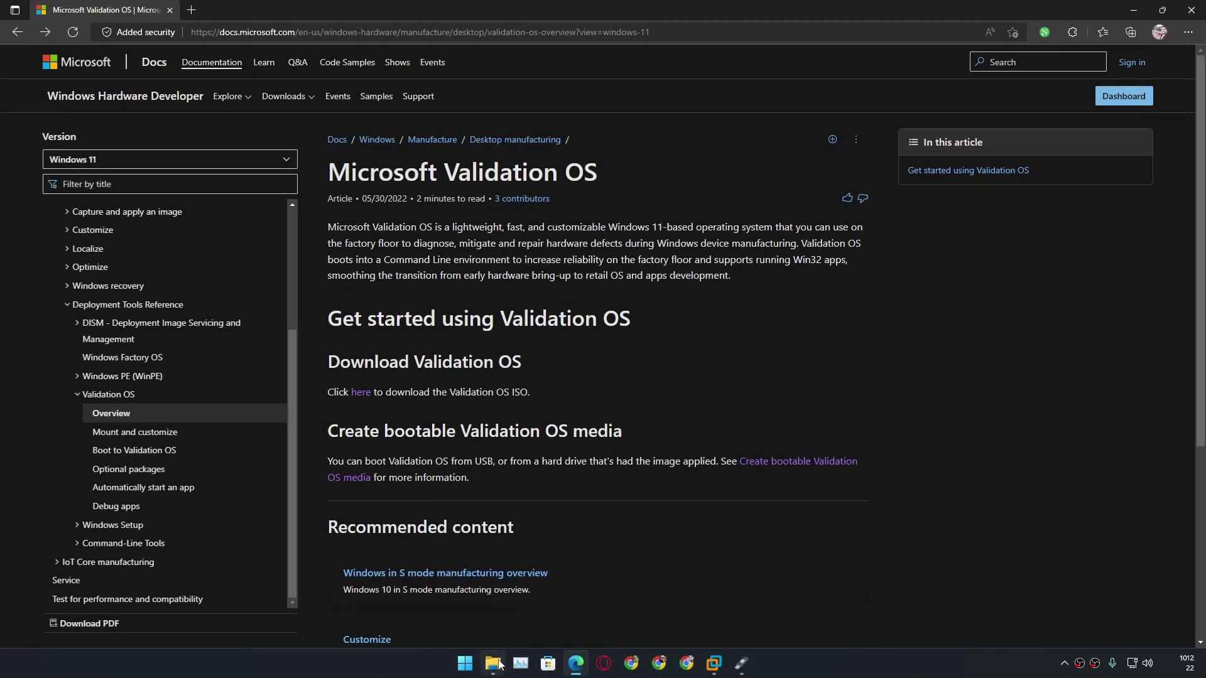
# - Check the downloaded Validation OS ISO's properties in Downloads, showing 339 MB
pyautogui.click(492, 663)
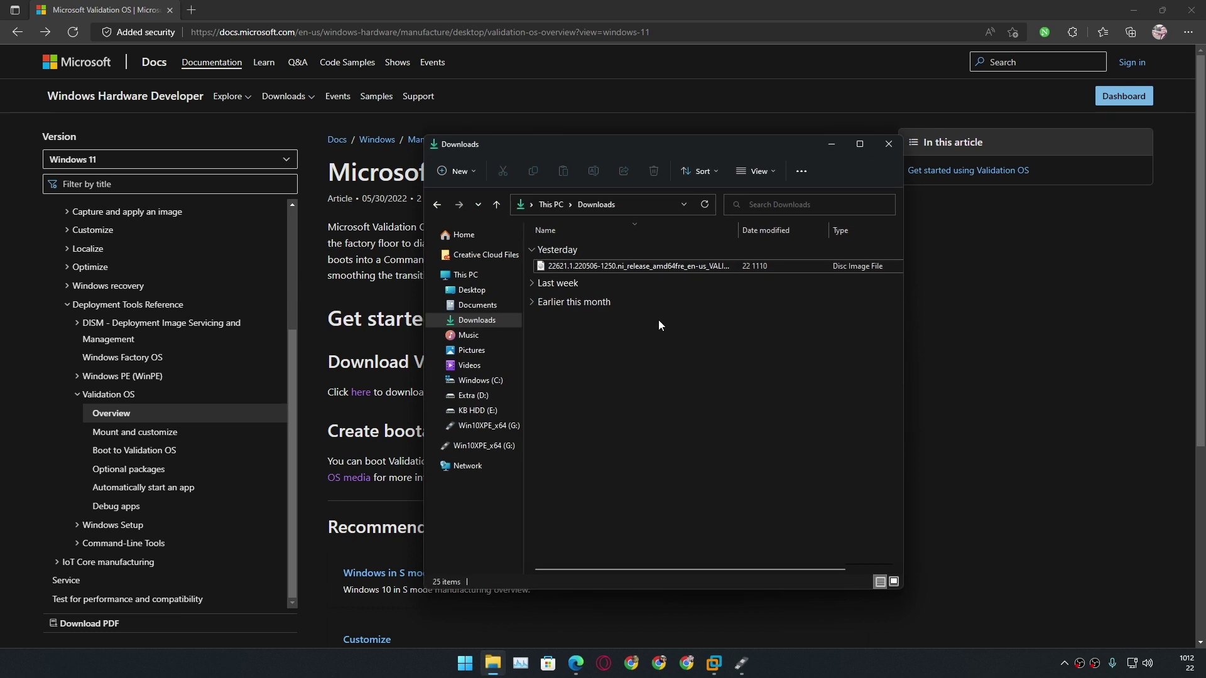
pyautogui.click(630, 269)
pyautogui.rightClick(631, 269)
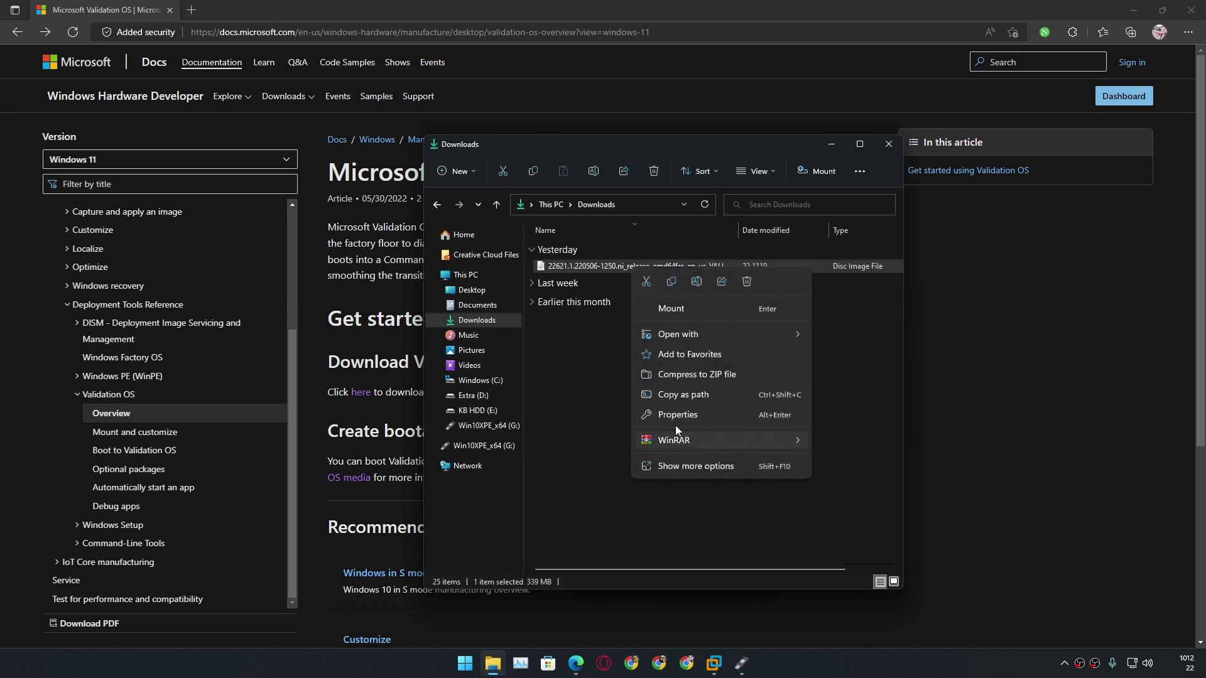
pyautogui.click(676, 420)
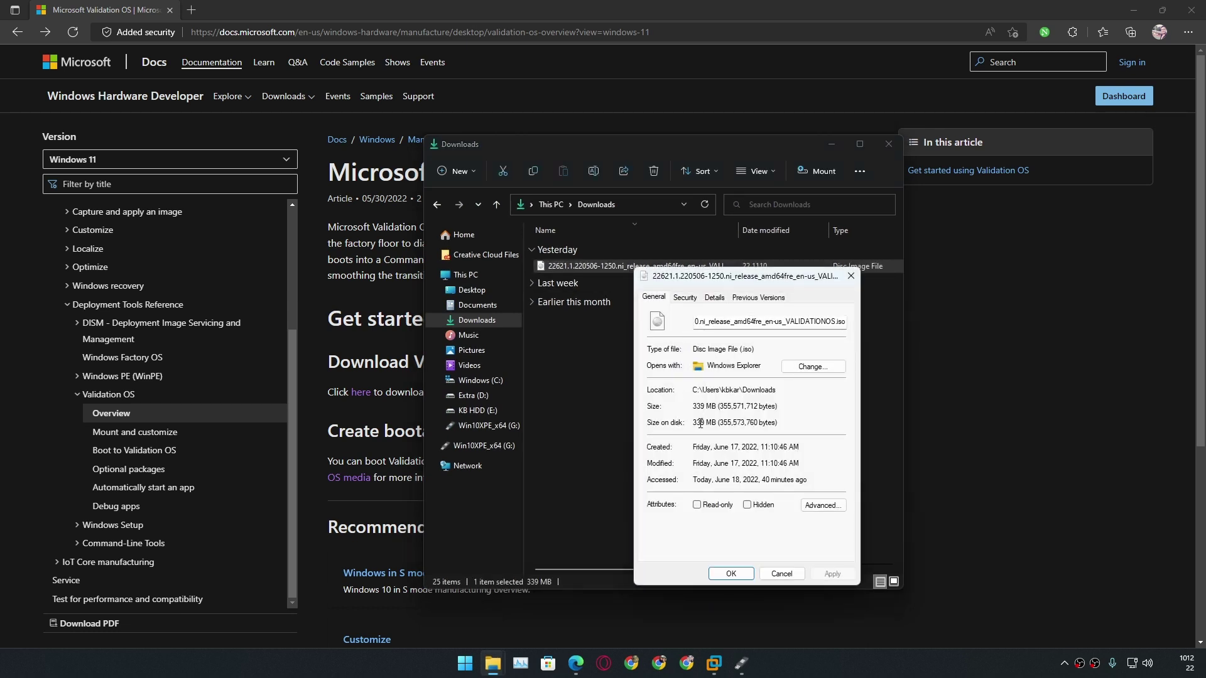
pyautogui.press('Escape')
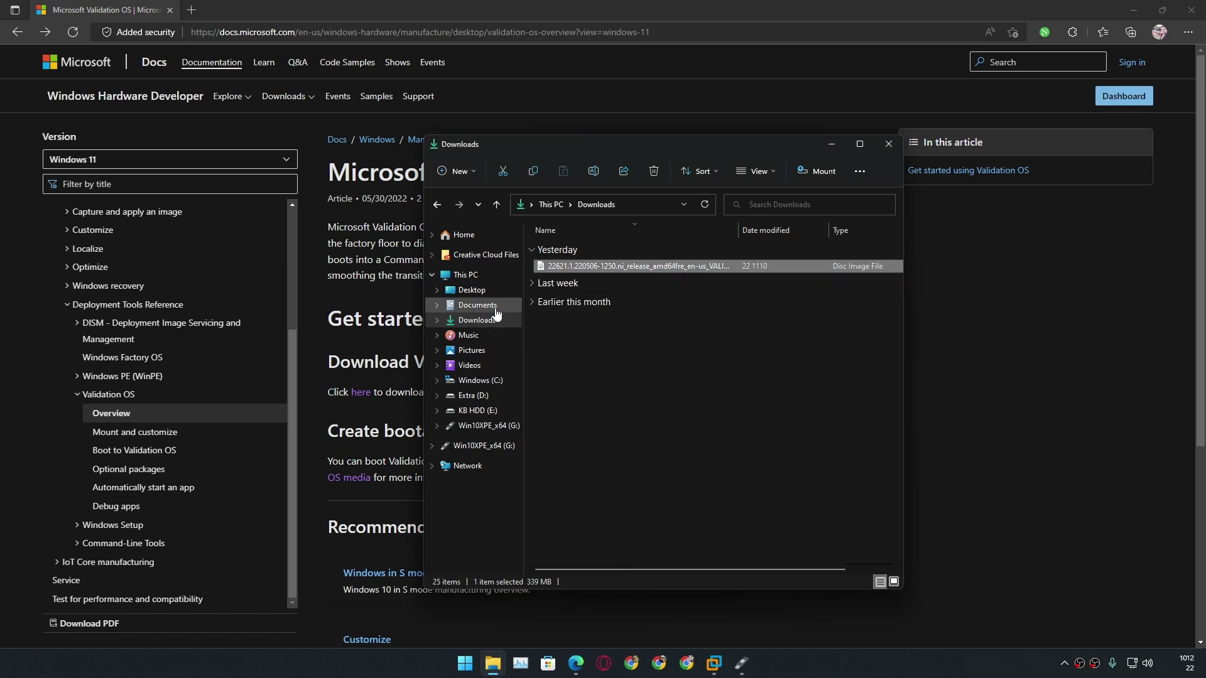
# - Open Documents > ISO Files and select WinPE_amd64.iso
pyautogui.click(496, 306)
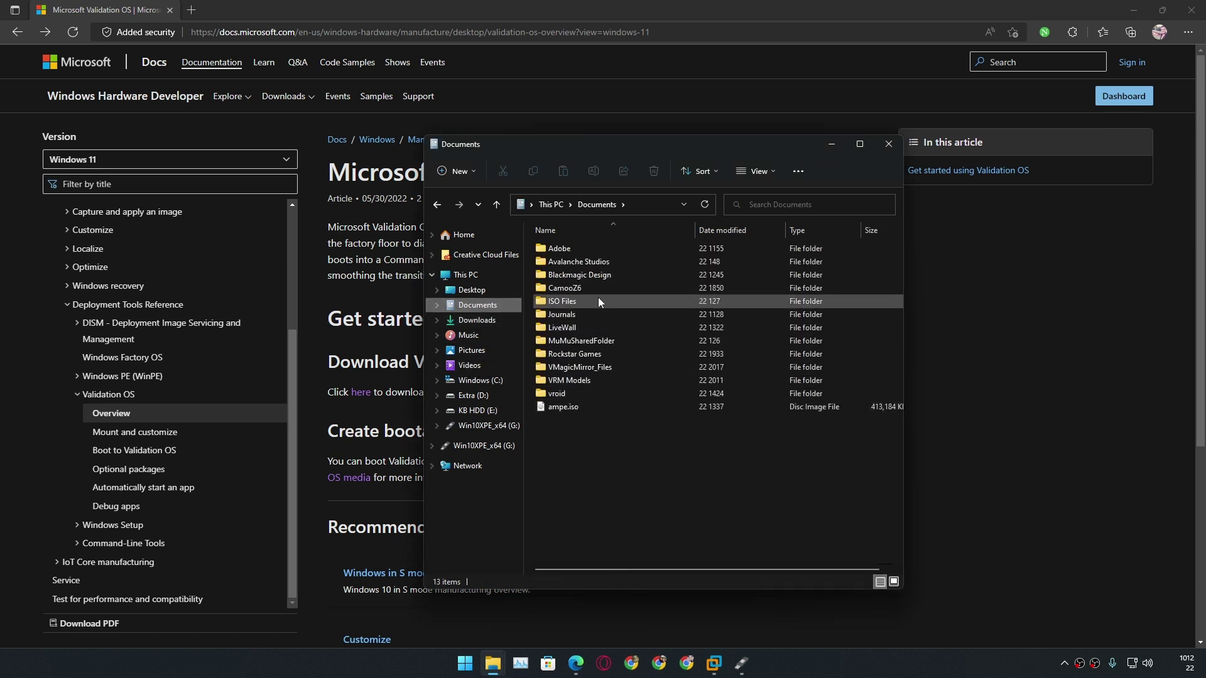
pyautogui.doubleClick(591, 301)
pyautogui.click(604, 420)
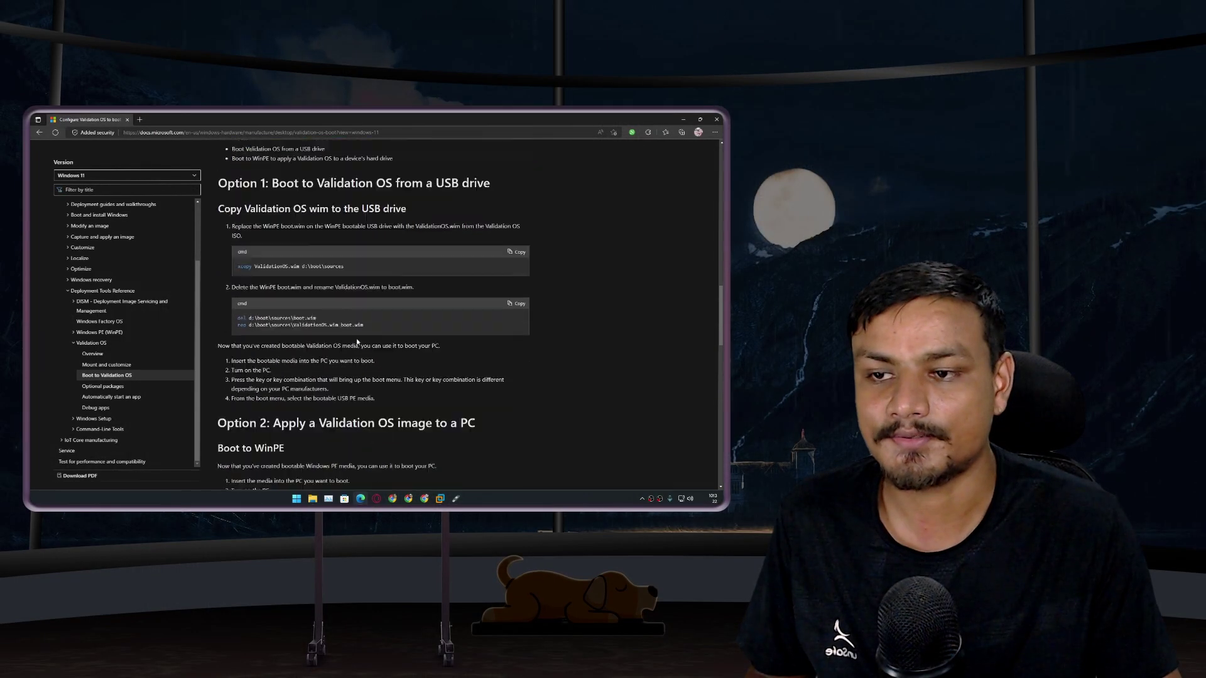
# - Scroll through Option 1 of the Boot to Validation OS page
pyautogui.scroll(-3, 357, 341)
pyautogui.scroll(8, 357, 341)
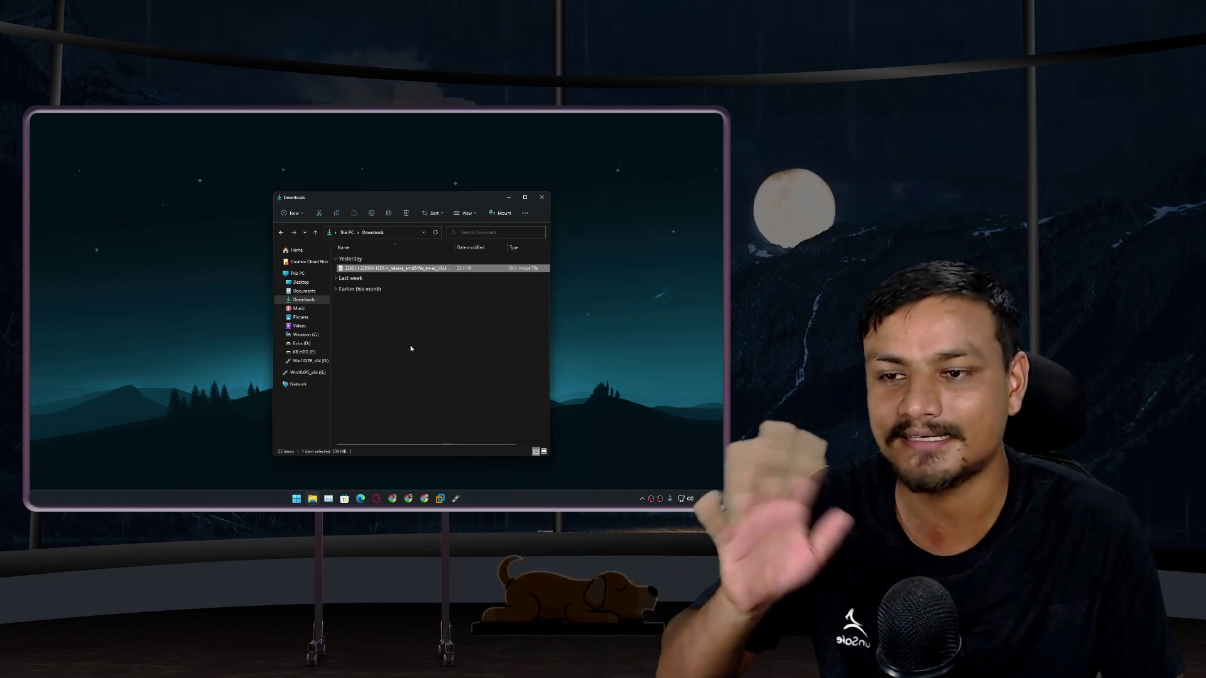
# - Launch Rufus and load WinPE_amd64.iso as the boot image
pyautogui.click(456, 498)
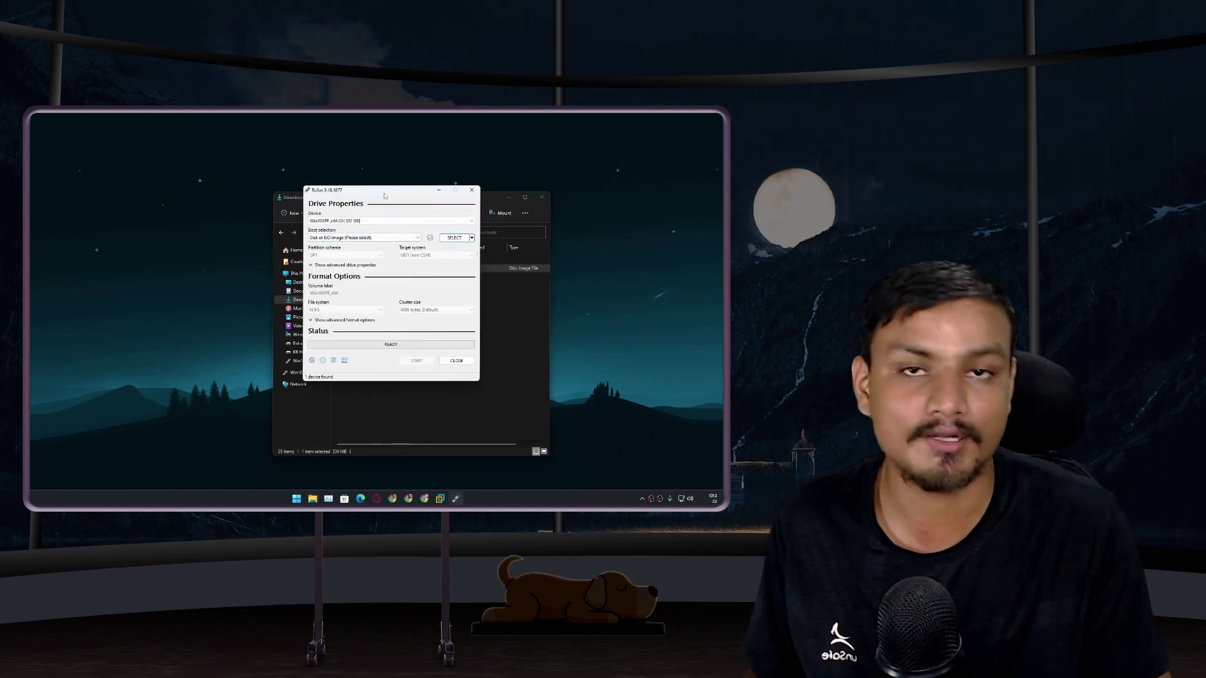
pyautogui.moveTo(385, 195); pyautogui.dragTo(416, 208)
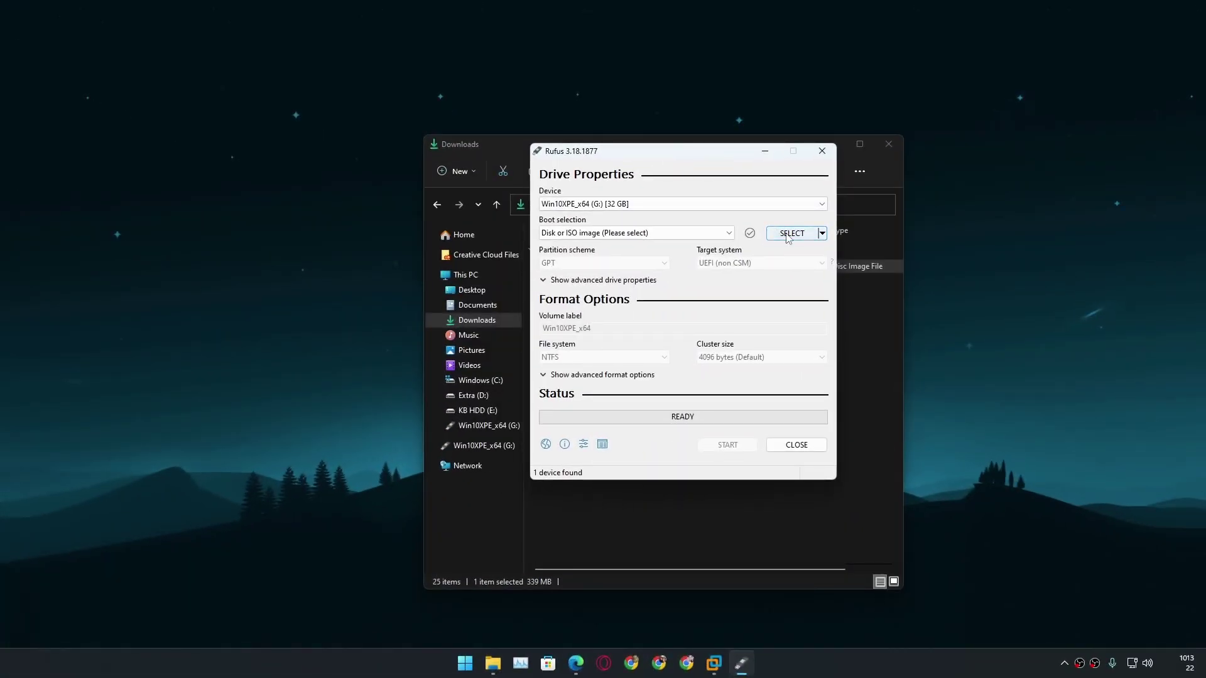
pyautogui.click(790, 234)
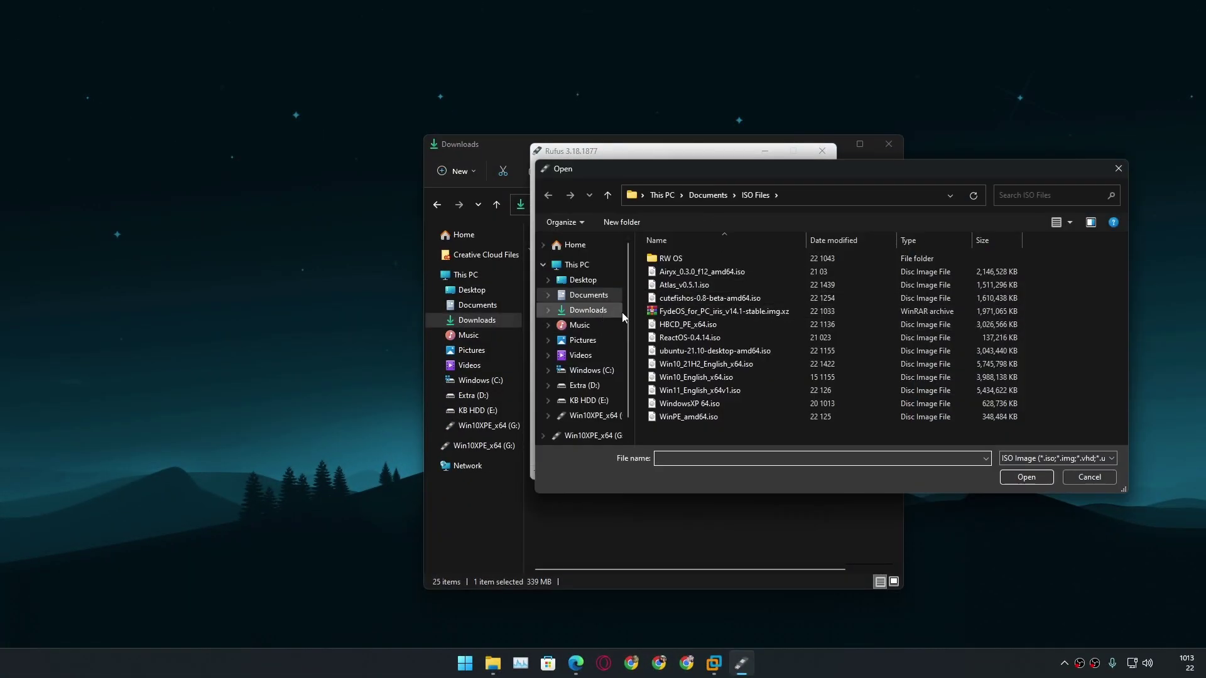
pyautogui.click(716, 417)
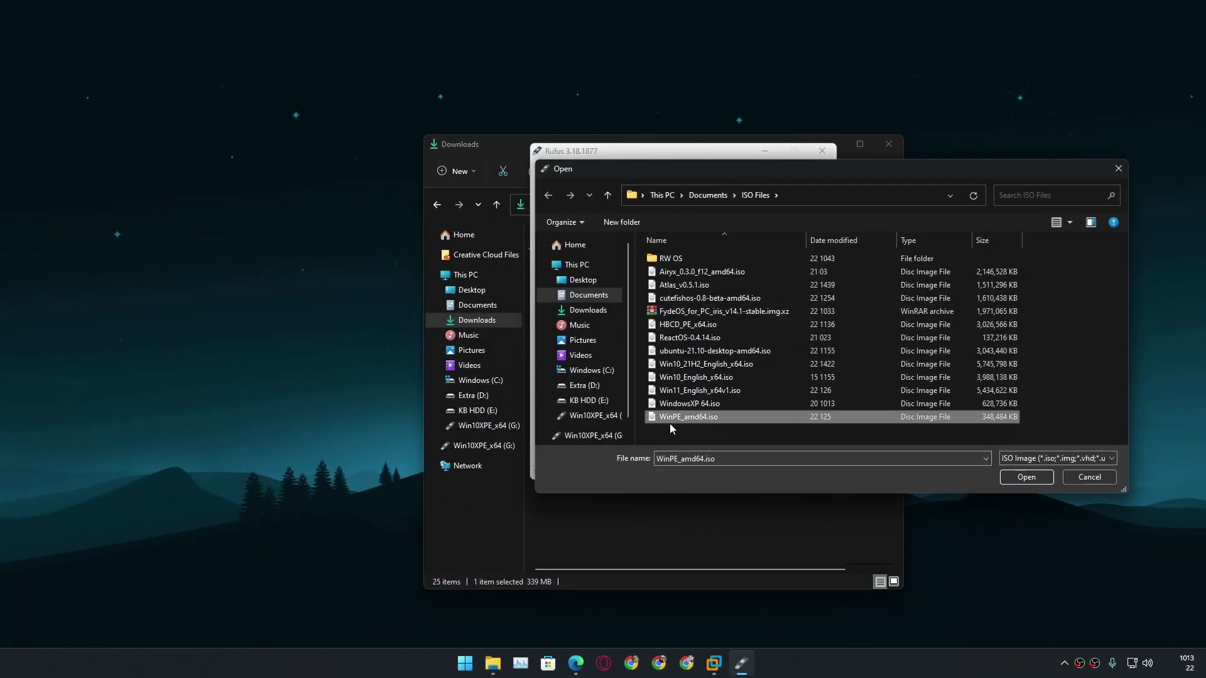
pyautogui.click(1026, 477)
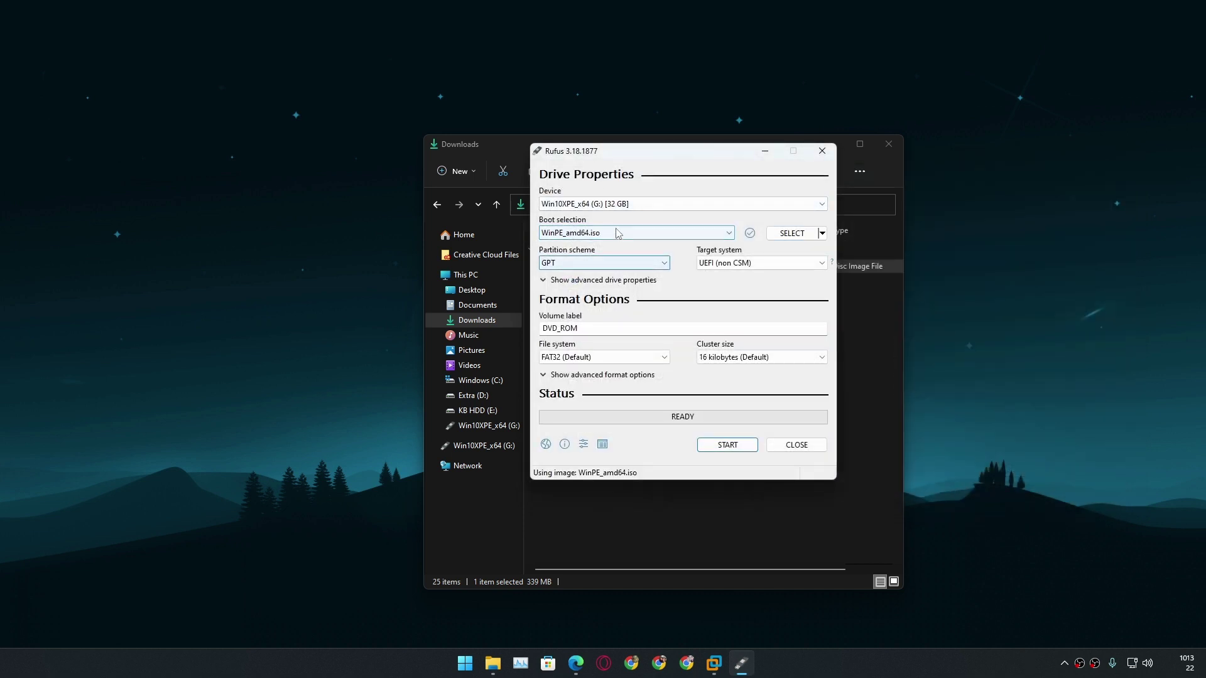
# - Write the image to the 32 GB USB drive, accepting the erase warning, then return to the docs
pyautogui.click(728, 444)
pyautogui.click(645, 378)
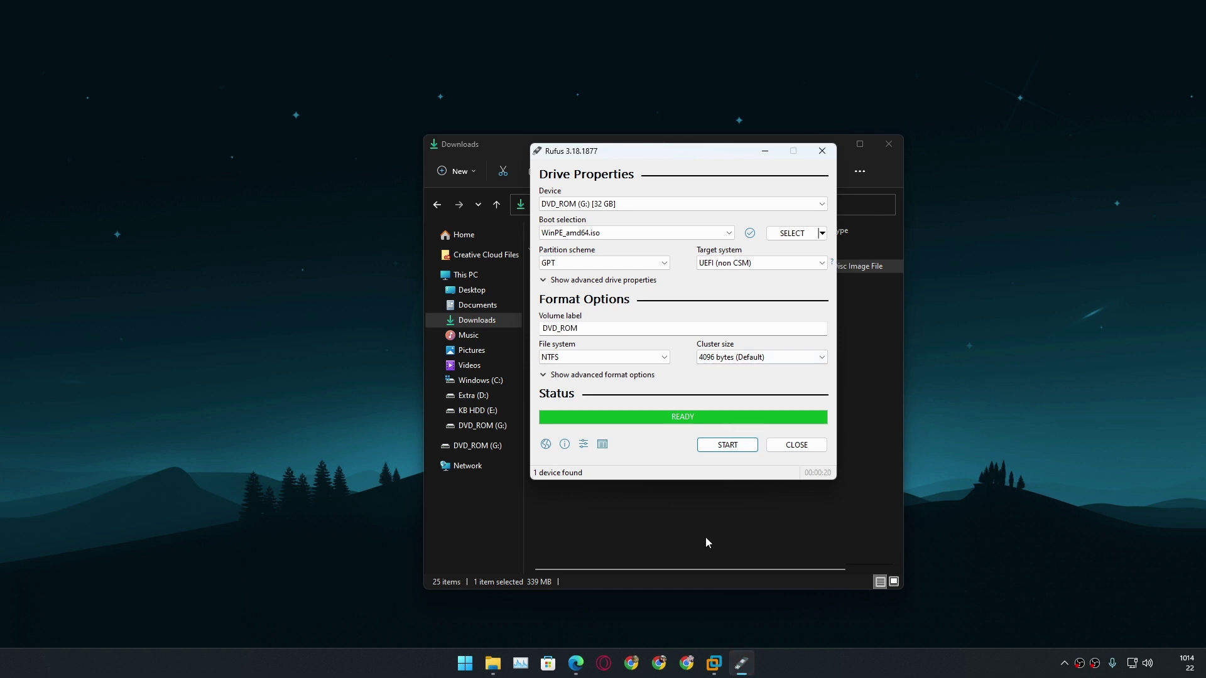
pyautogui.click(765, 152)
pyautogui.click(575, 670)
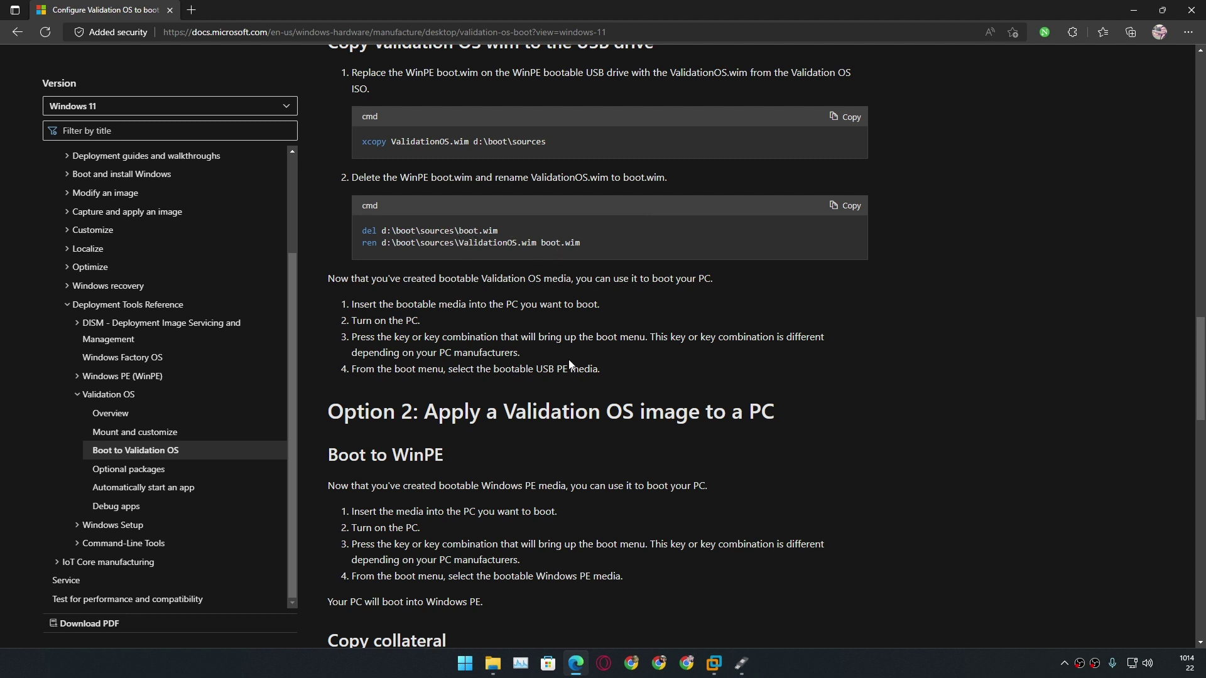
# - Mount the downloaded Validation OS ISO and pick out ValidationOS.wim
pyautogui.click(492, 664)
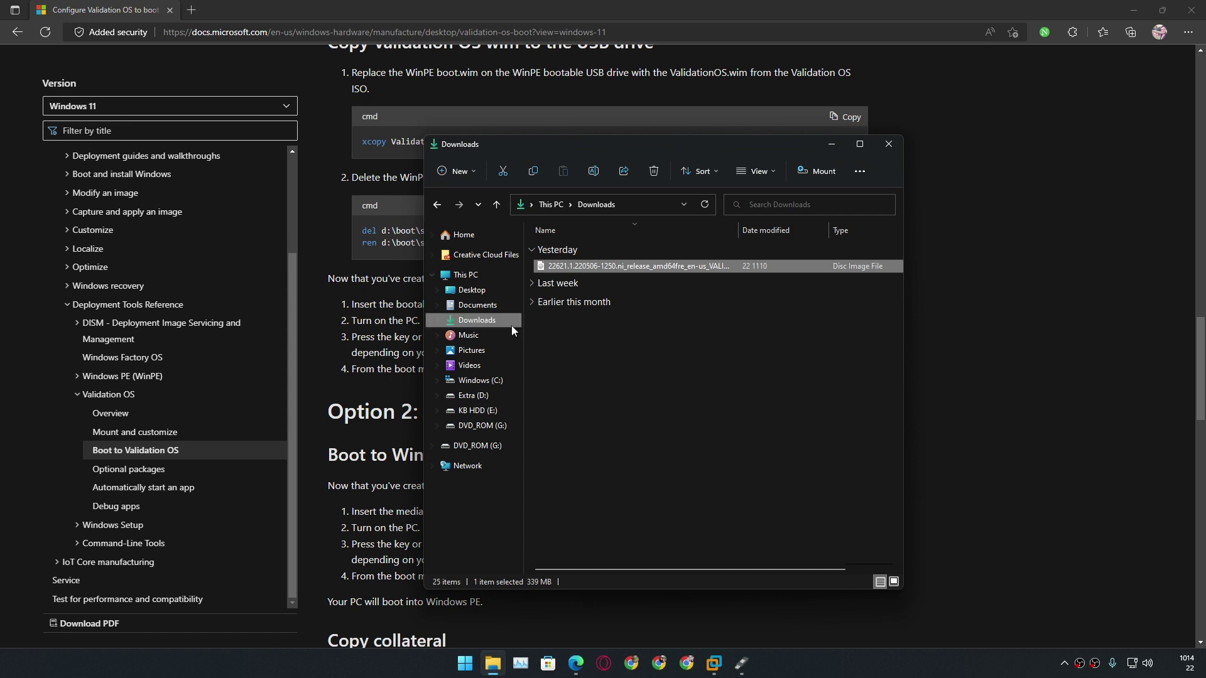
pyautogui.rightClick(608, 268)
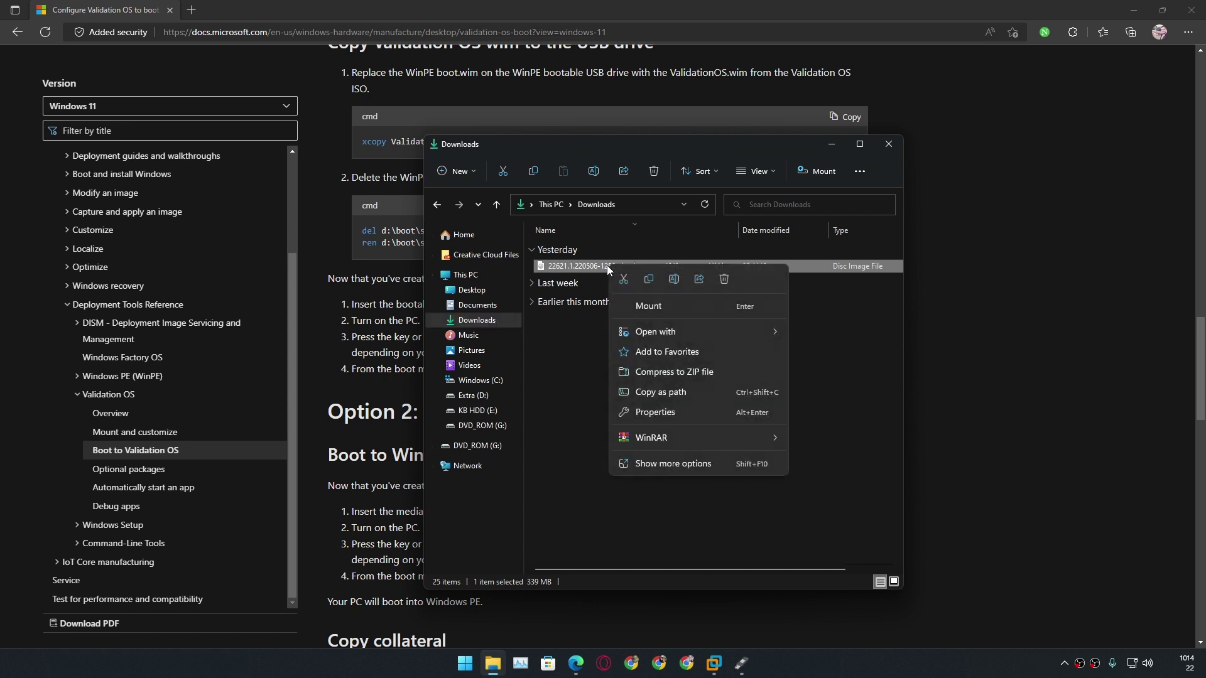
pyautogui.click(716, 308)
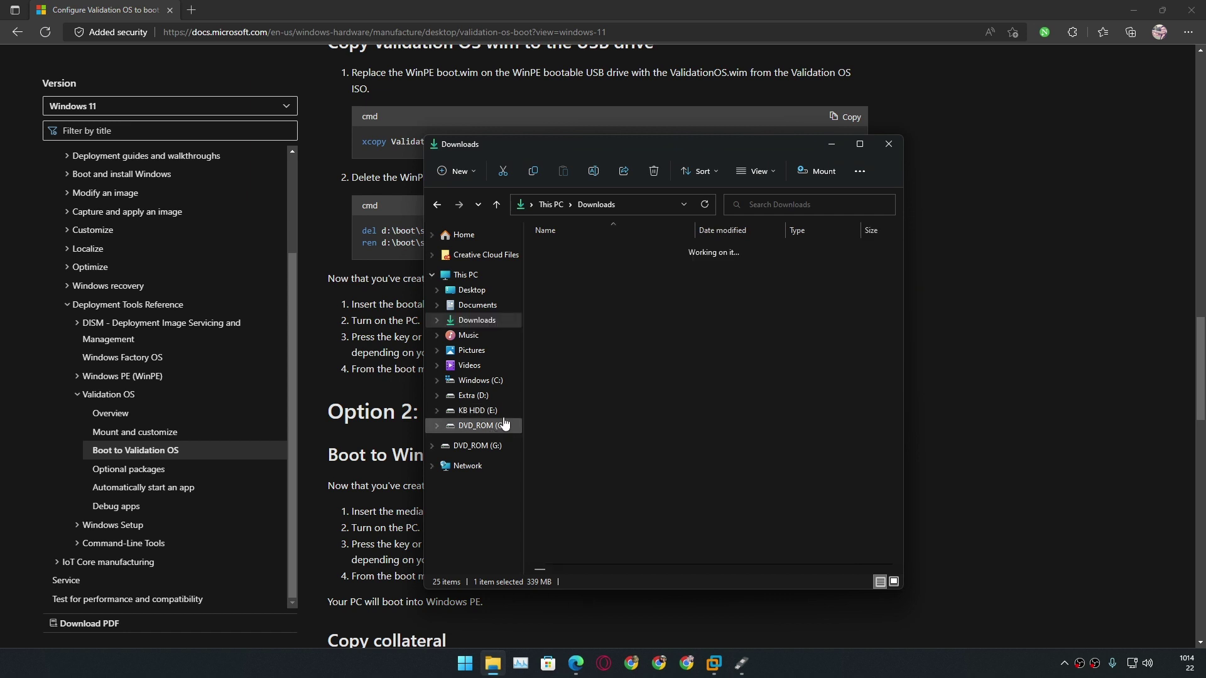
pyautogui.click(600, 276)
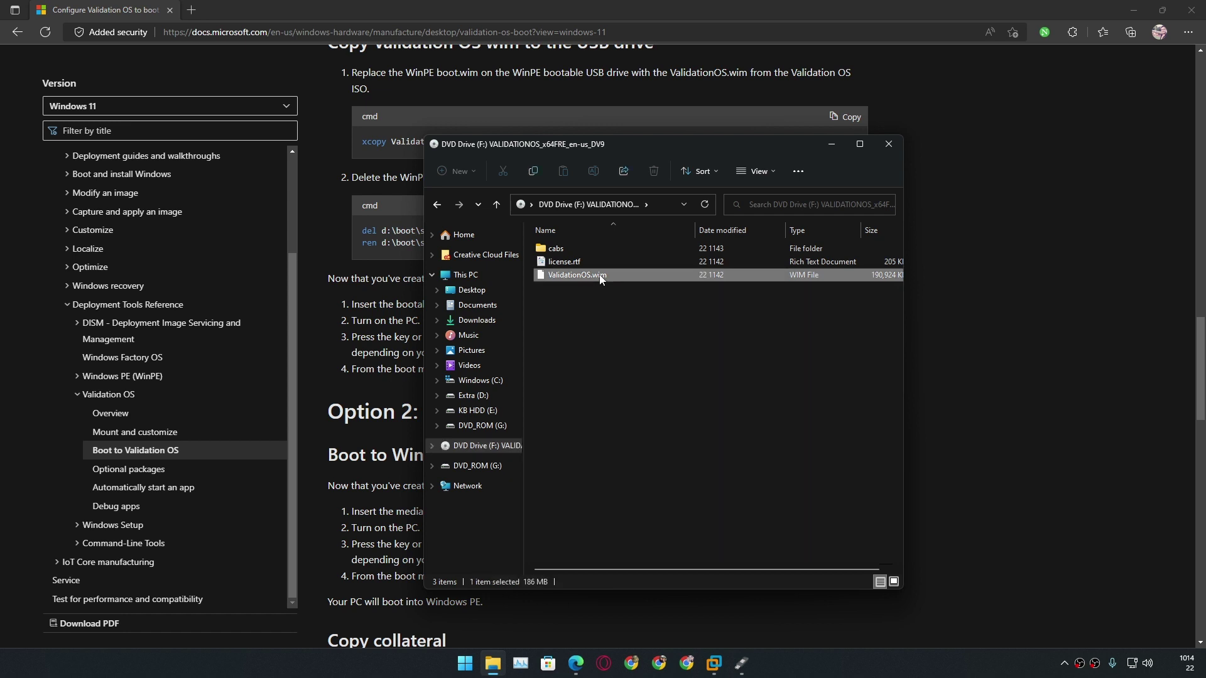
pyautogui.doubleClick(557, 249)
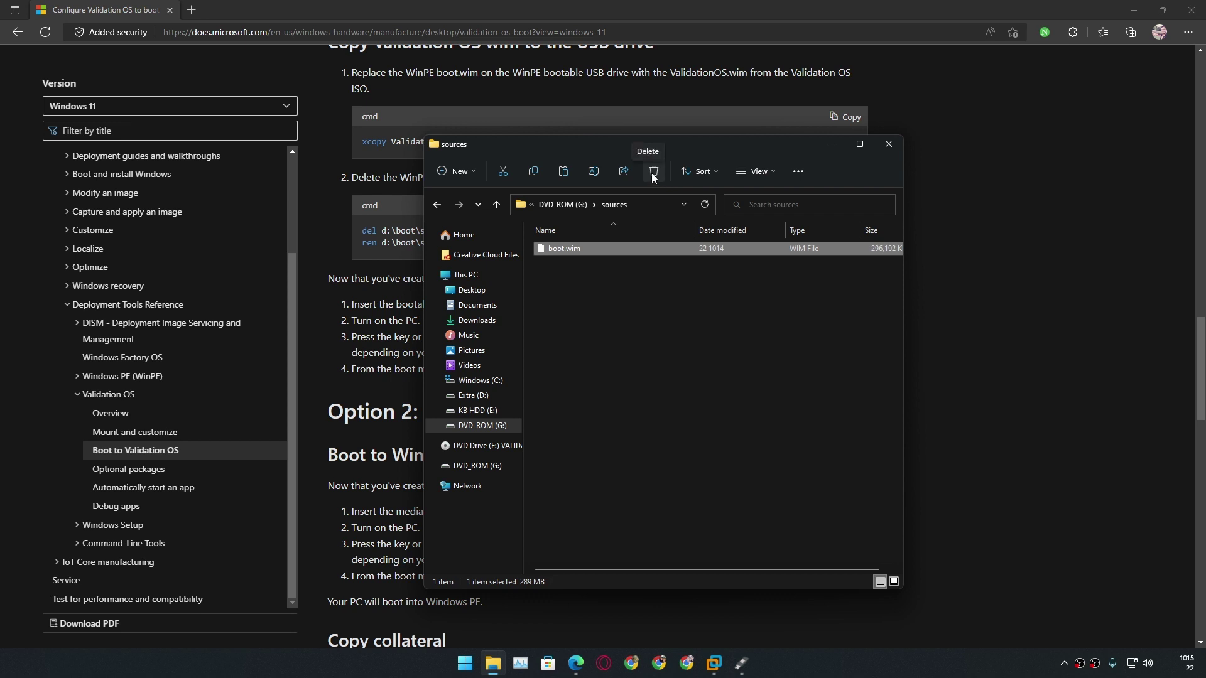
# - Replace boot.wim in G:\sources with ValidationOS.wim and move the window aside
pyautogui.click(653, 178)
pyautogui.click(653, 383)
pyautogui.rightClick(624, 290)
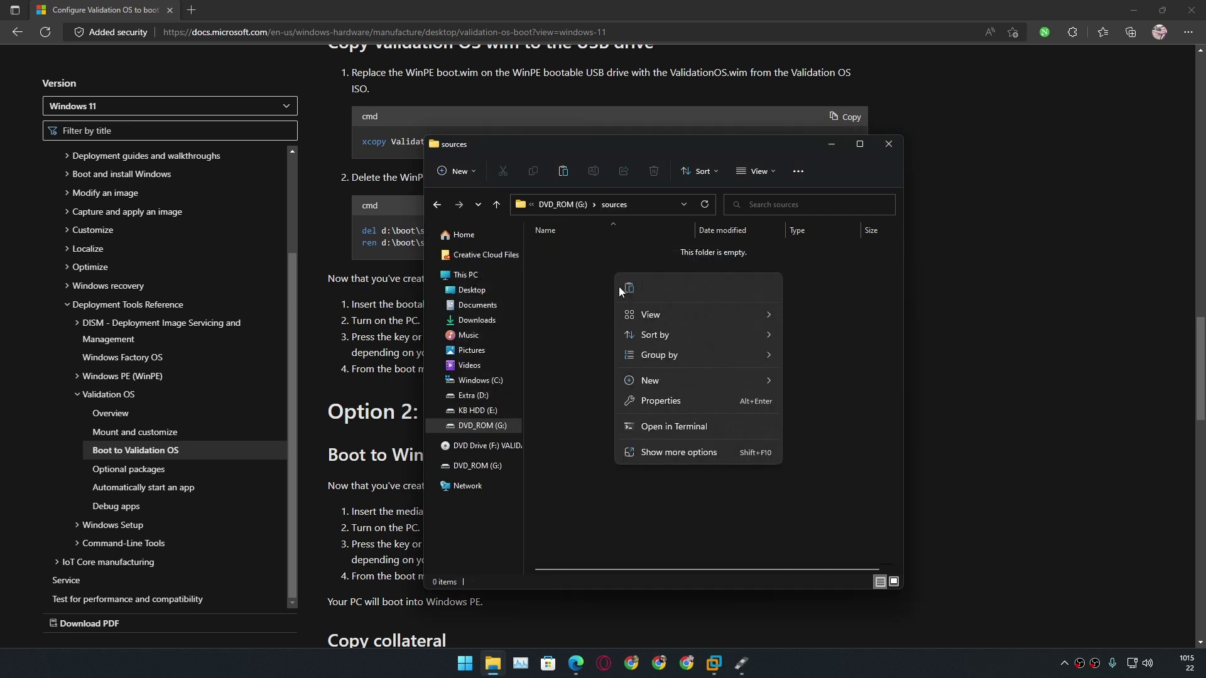
pyautogui.click(629, 289)
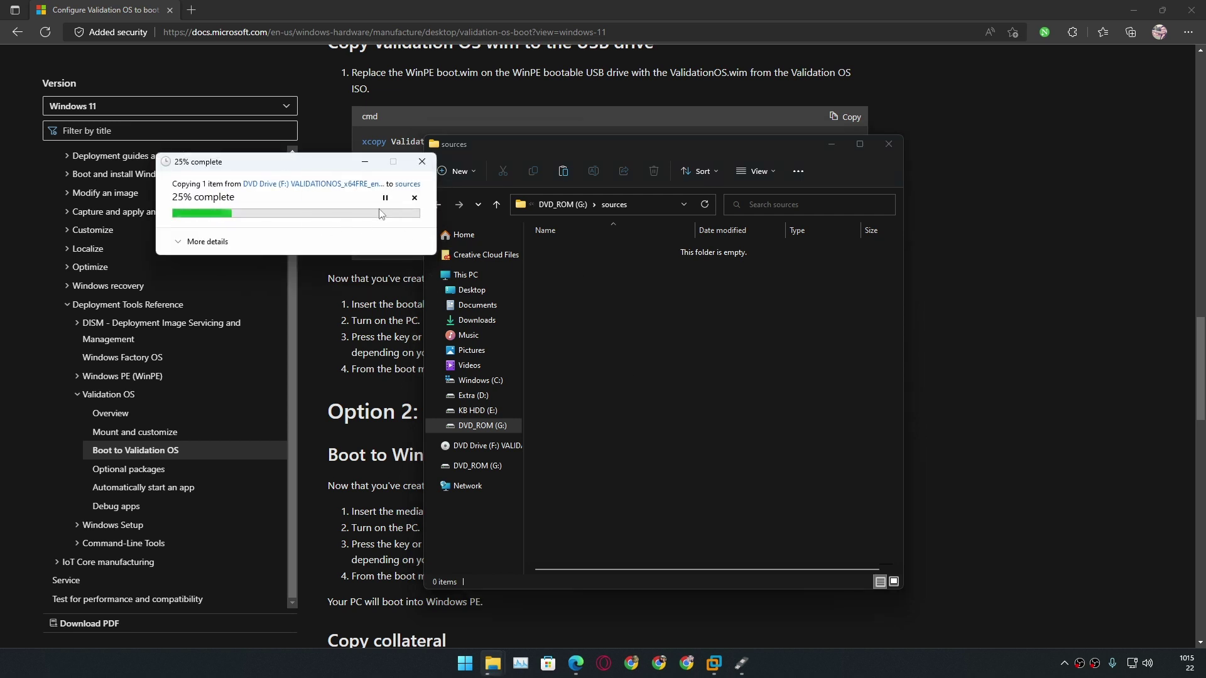
pyautogui.moveTo(618, 148); pyautogui.dragTo(585, 178)
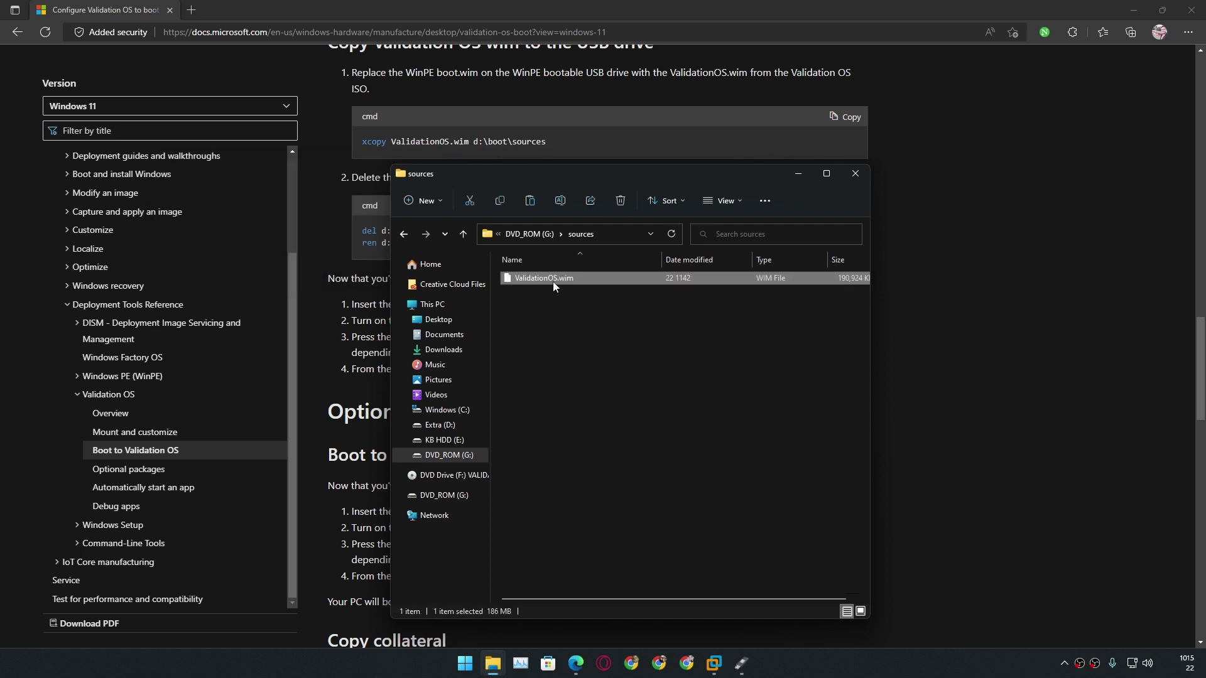
pyautogui.moveTo(604, 179); pyautogui.dragTo(524, 270)
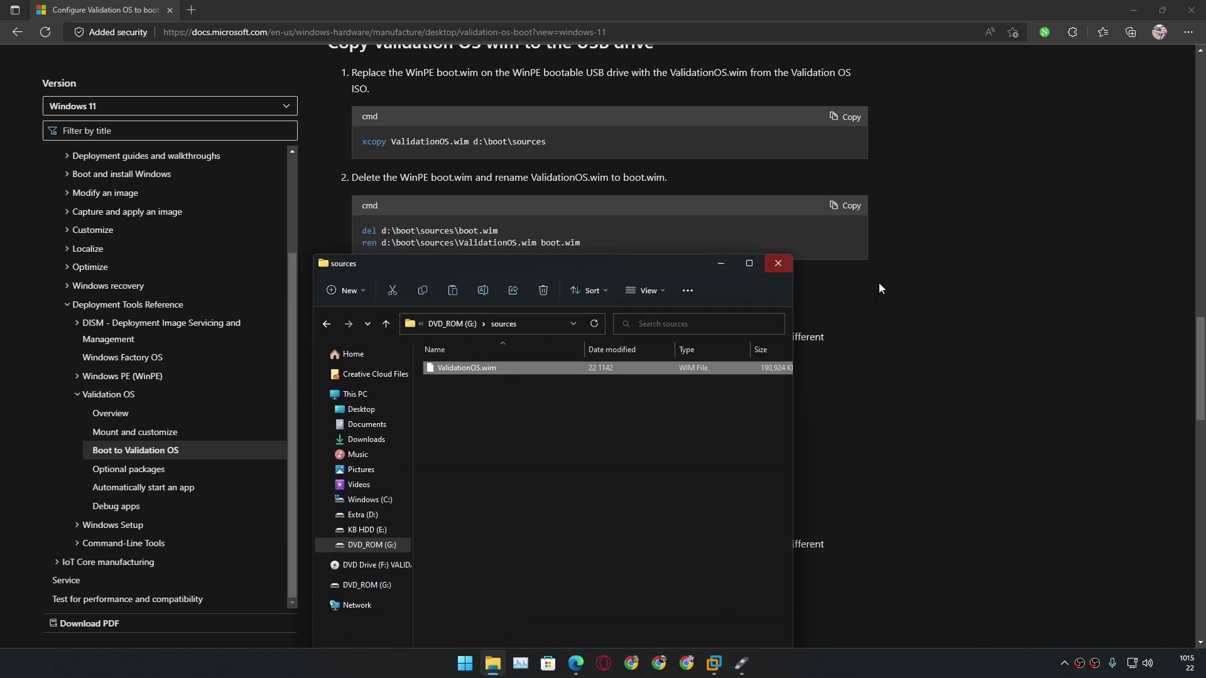
# - Scroll the docs through the Option 1 and Option 2 boot instructions, then switch to Rufus
pyautogui.scroll(4, 900, 350)
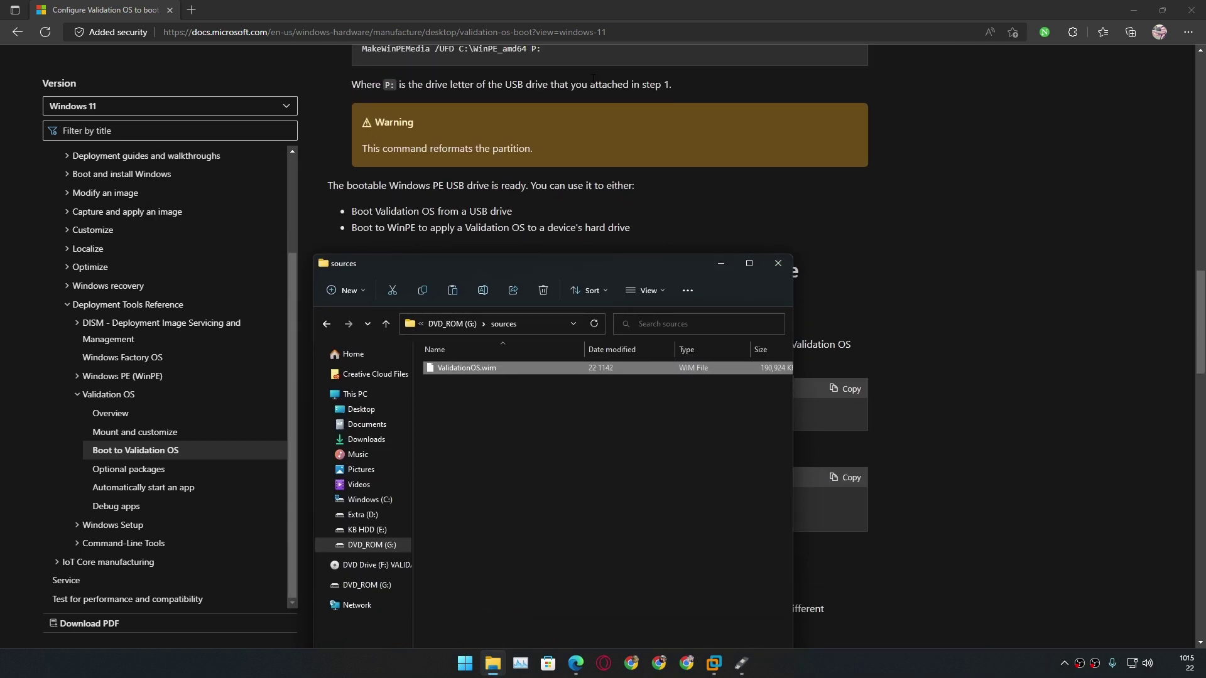
pyautogui.click(792, 199)
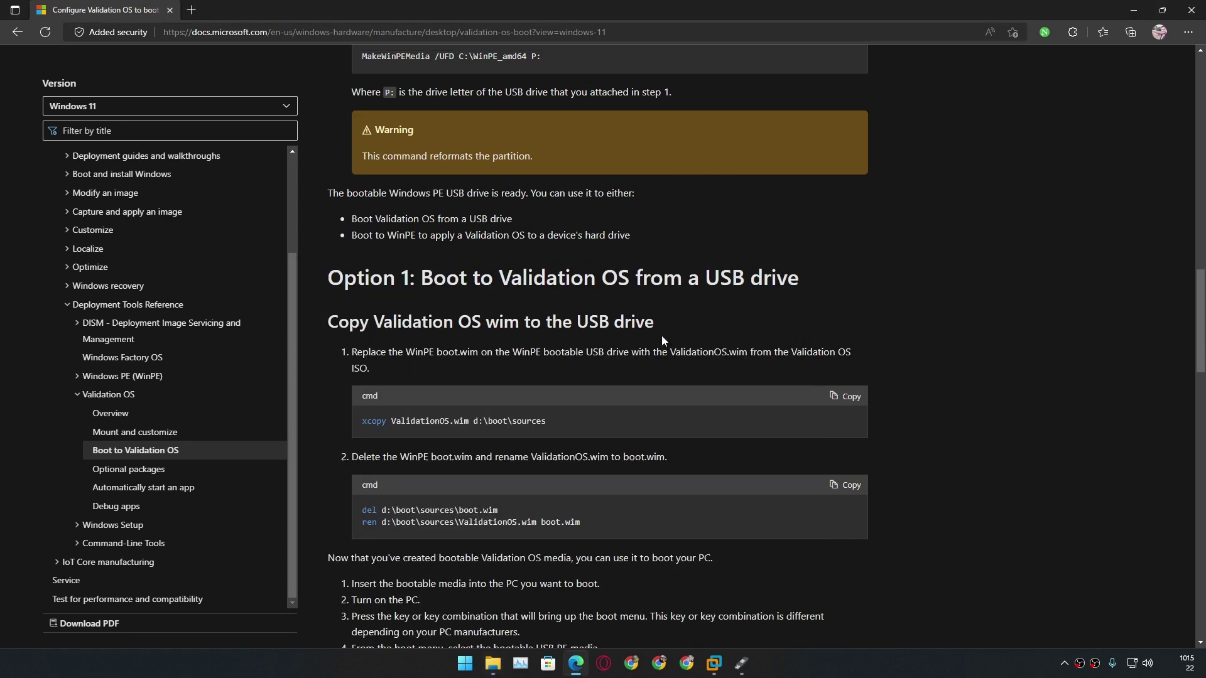
pyautogui.scroll(5, 657, 307)
pyautogui.scroll(-11, 654, 309)
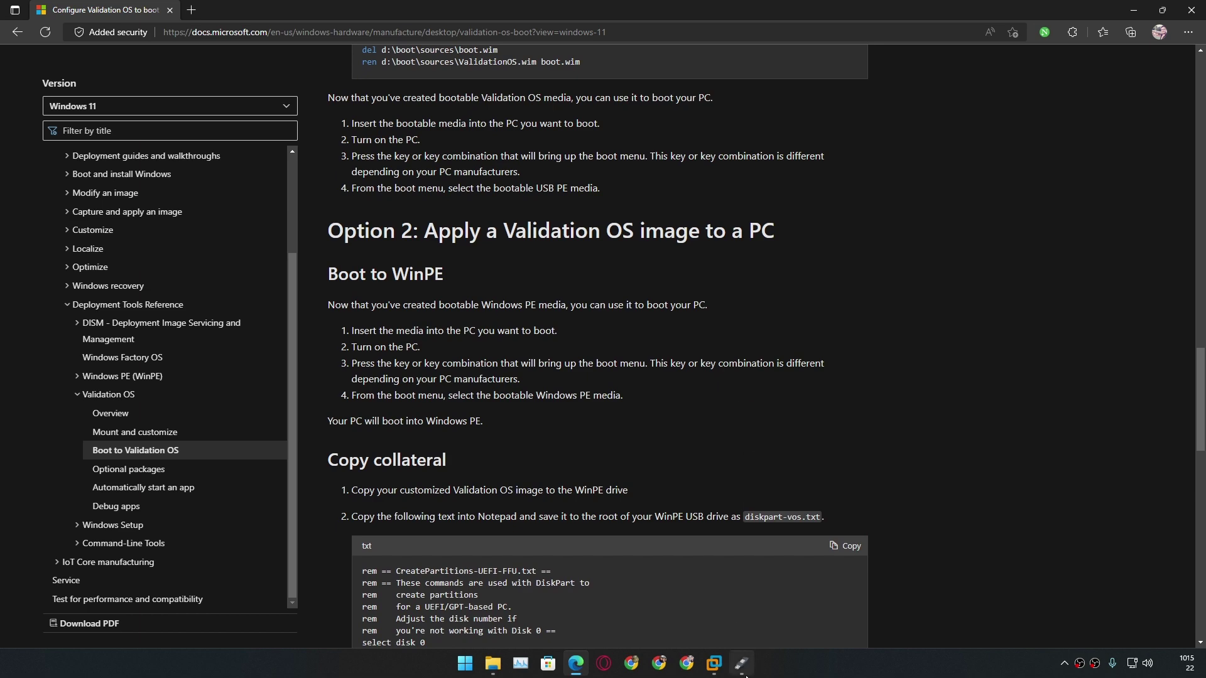
pyautogui.hotkey('alt', 'Tab')
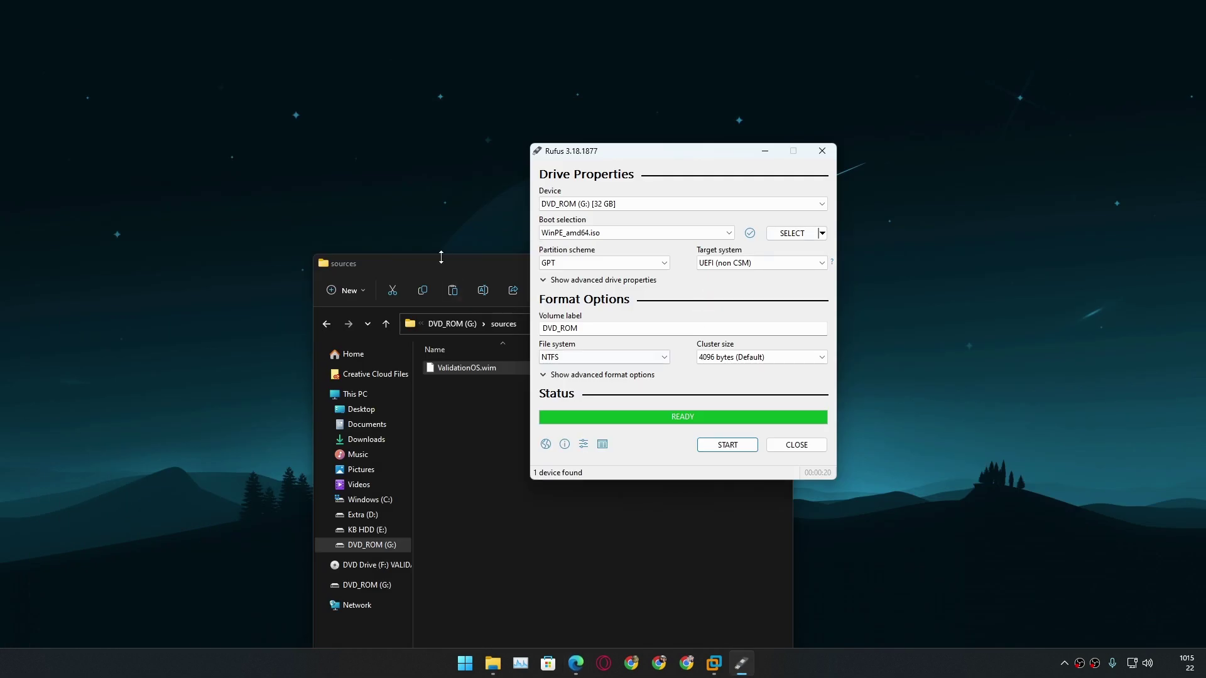
# - Boot the AtlasOS VM from NVMe Namespace (NSID 2), which fails with error 0xc000000f
pyautogui.moveTo(441, 264); pyautogui.dragTo(436, 54)
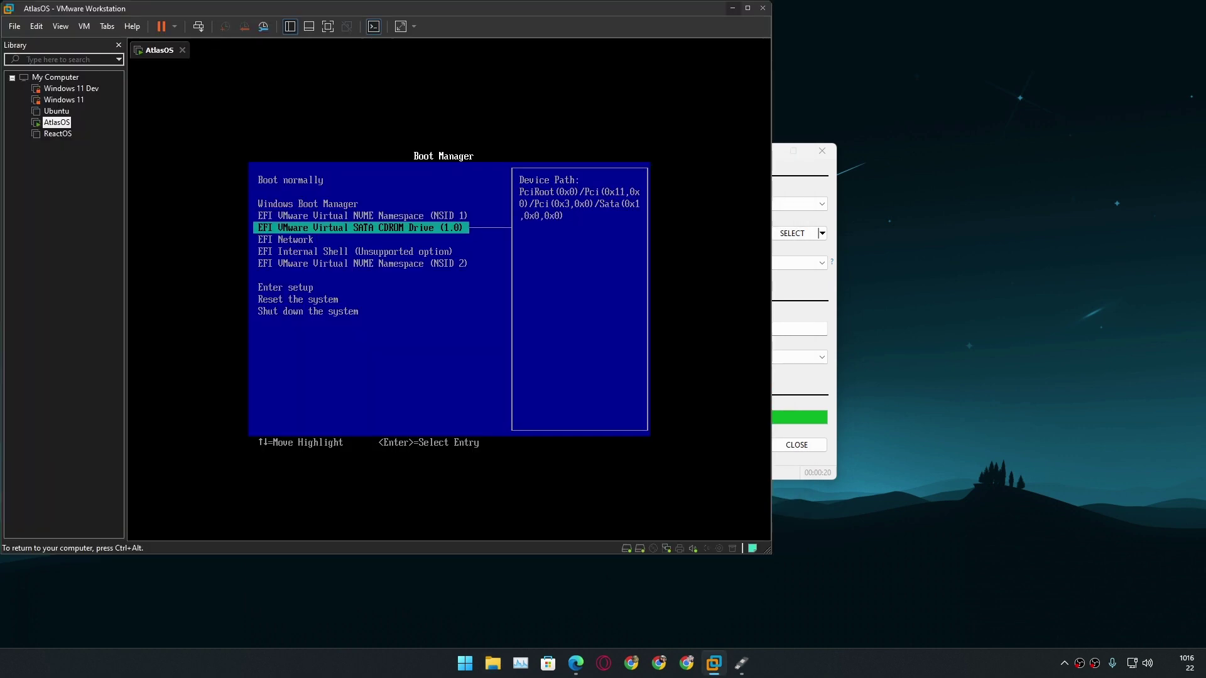
pyautogui.press('Down')
pyautogui.press('Down')
pyautogui.press('Down')
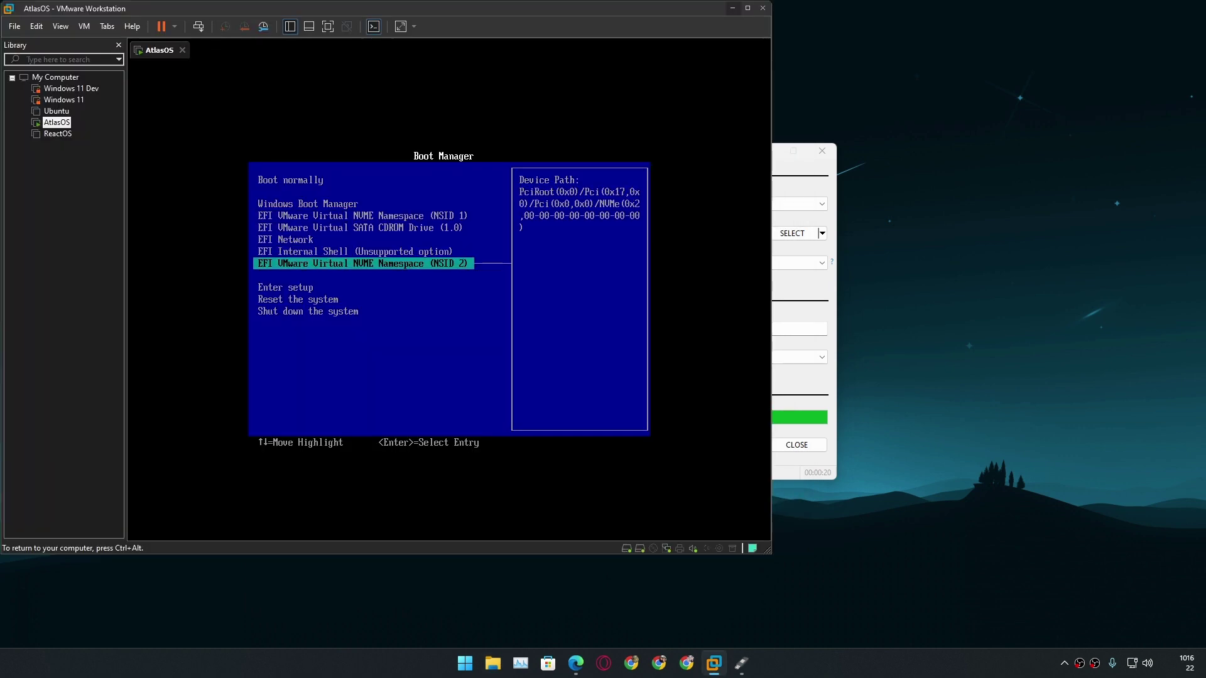
pyautogui.press('Return')
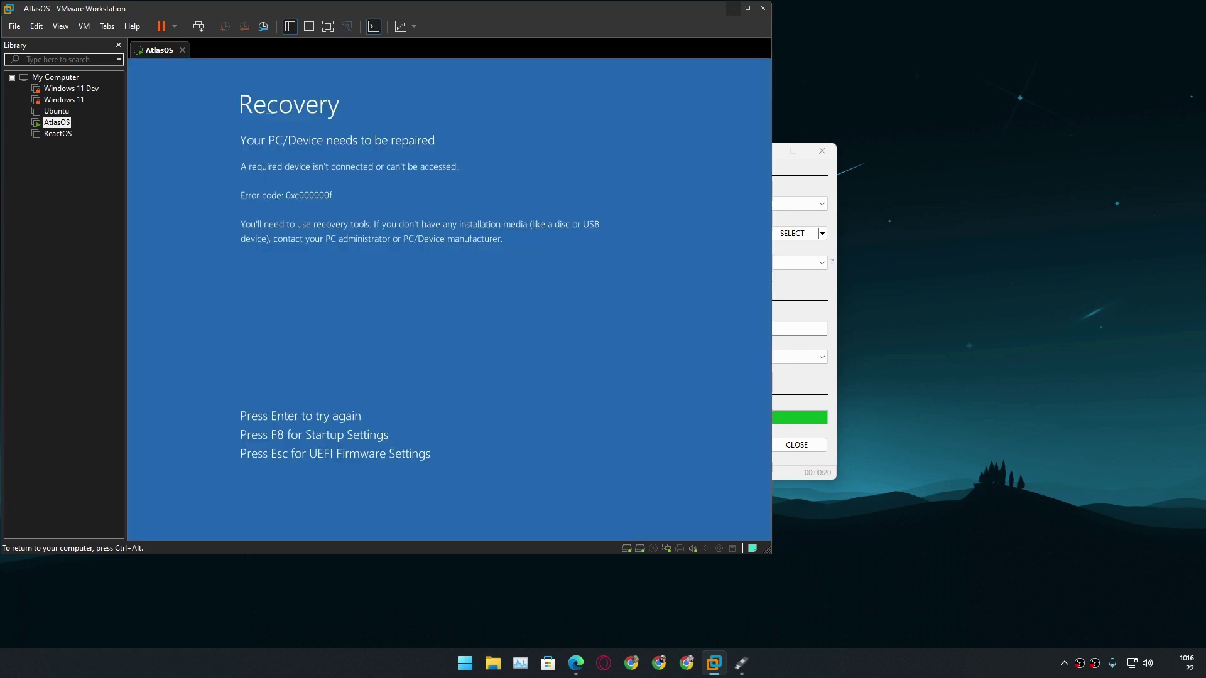
# - Release the VM, minimize VMware, and return to the docs' boot.wim rename step
pyautogui.hotkey('ctrl', 'alt')
pyautogui.moveTo(430, 9); pyautogui.dragTo(451, 61)
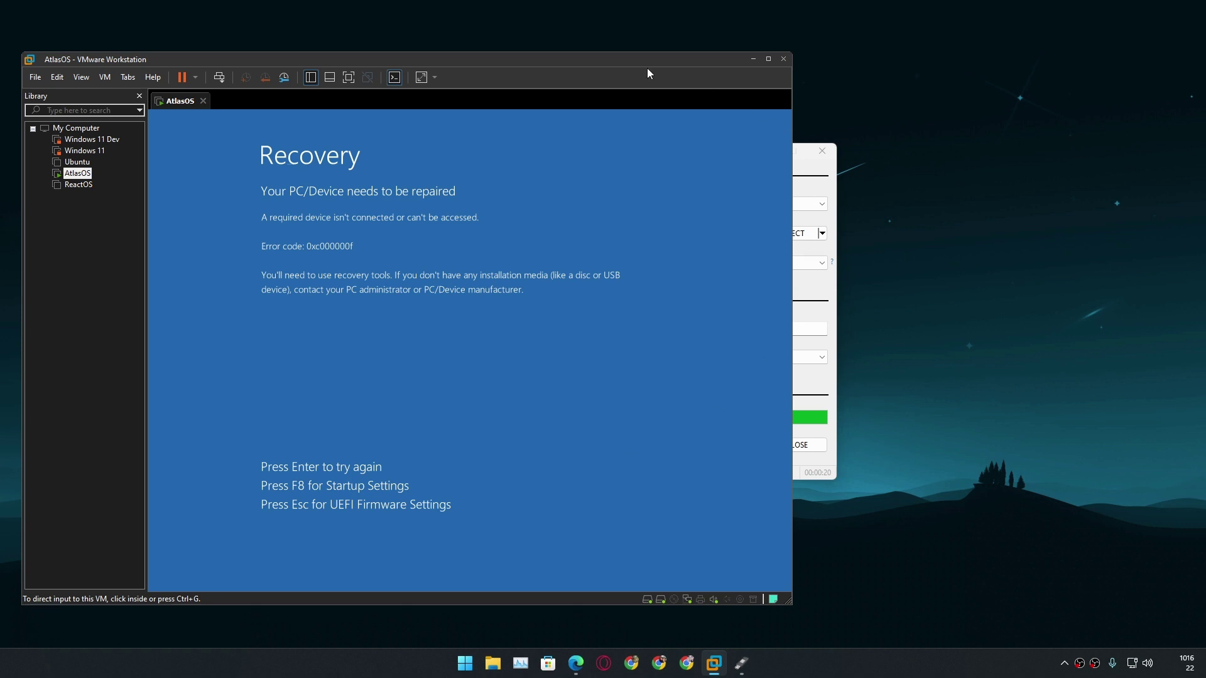
pyautogui.moveTo(593, 62); pyautogui.dragTo(584, 78)
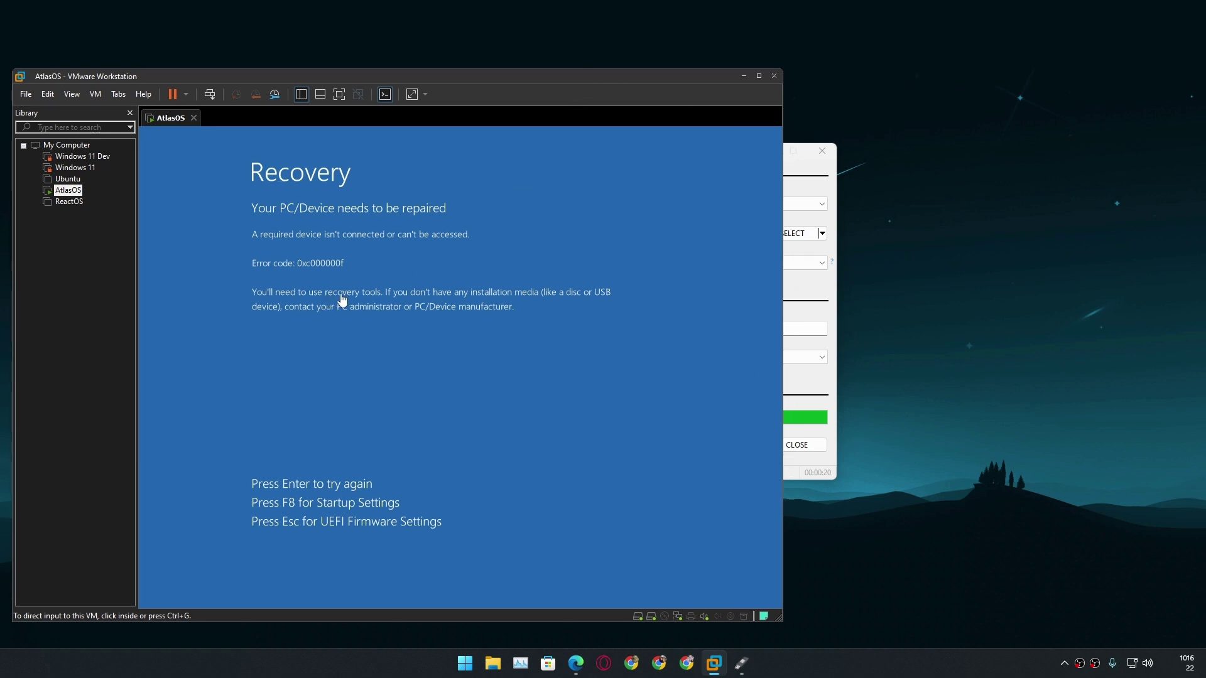
pyautogui.click(744, 76)
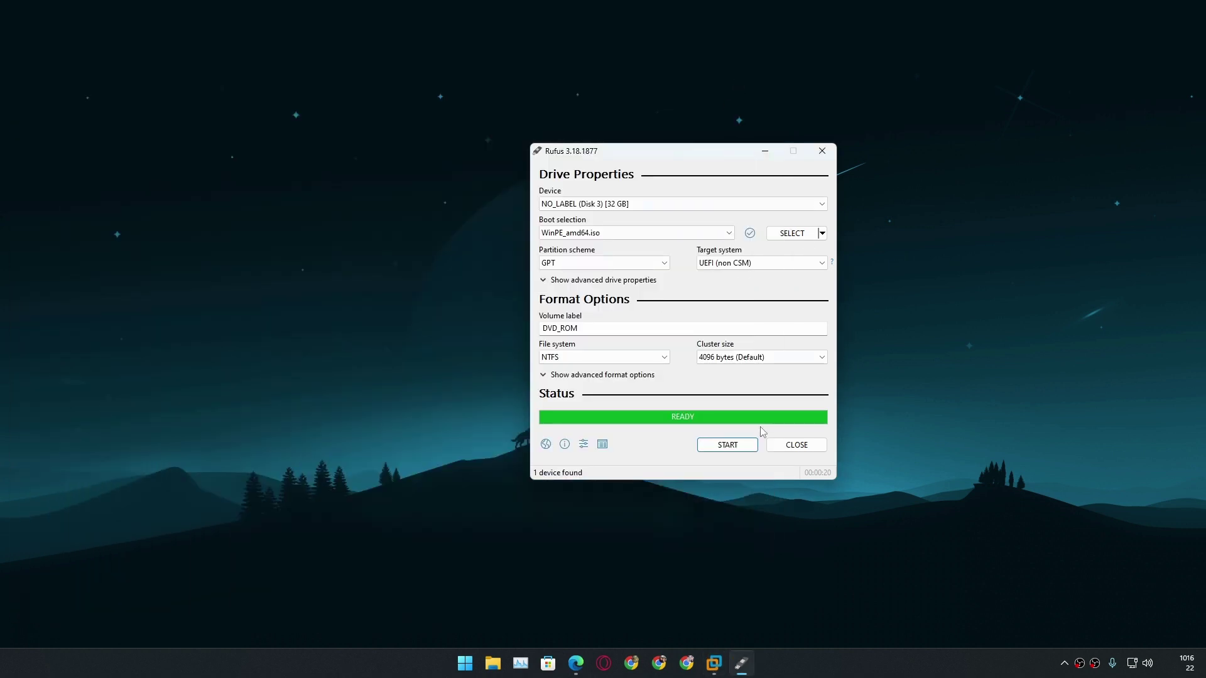
pyautogui.hotkey('alt', 'Tab')
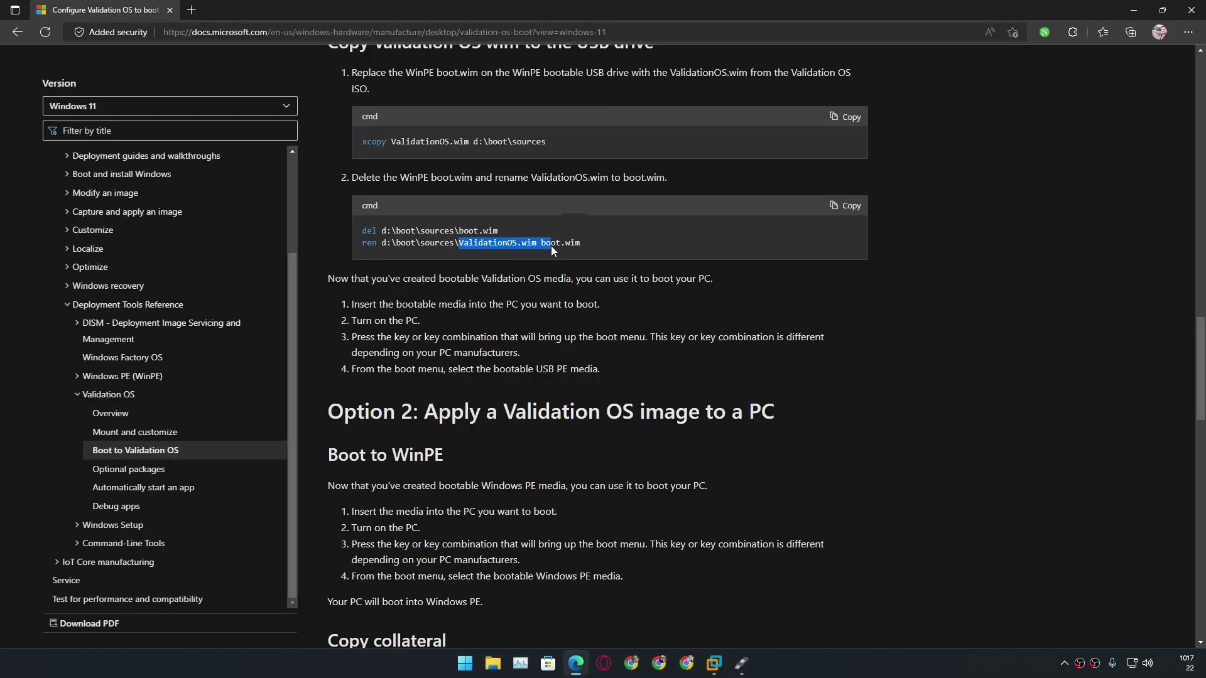
pyautogui.click(465, 255)
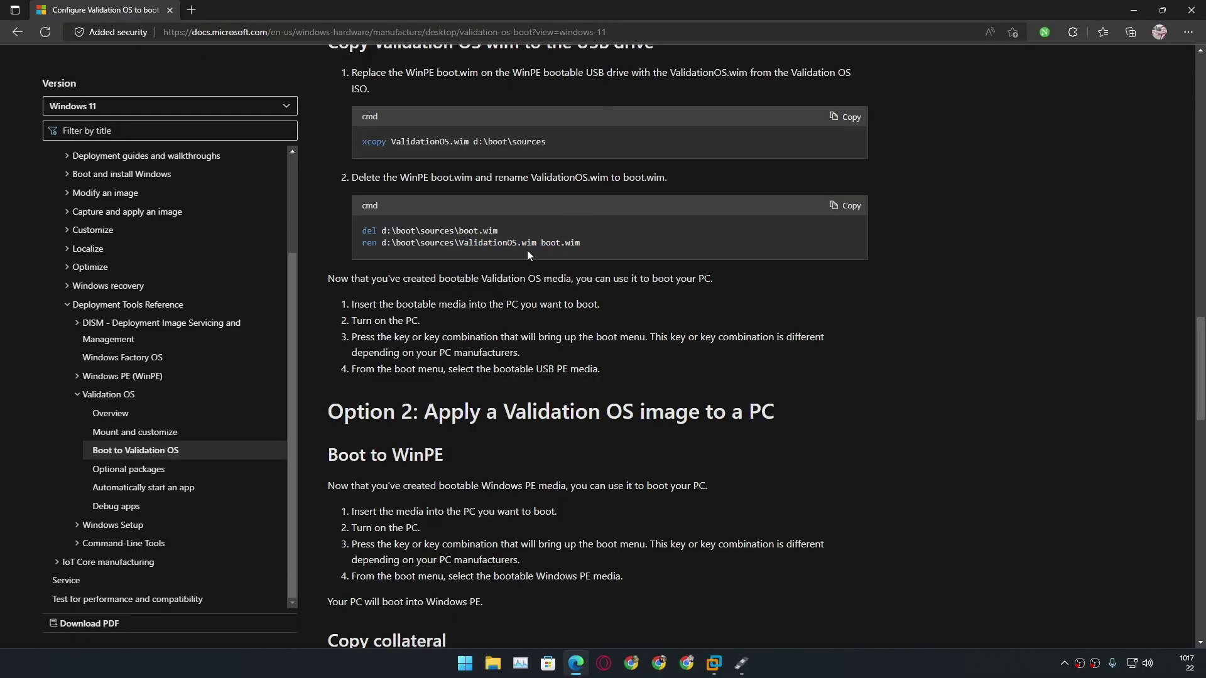
# - Power off the running AtlasOS VM by closing its tab
pyautogui.click(714, 664)
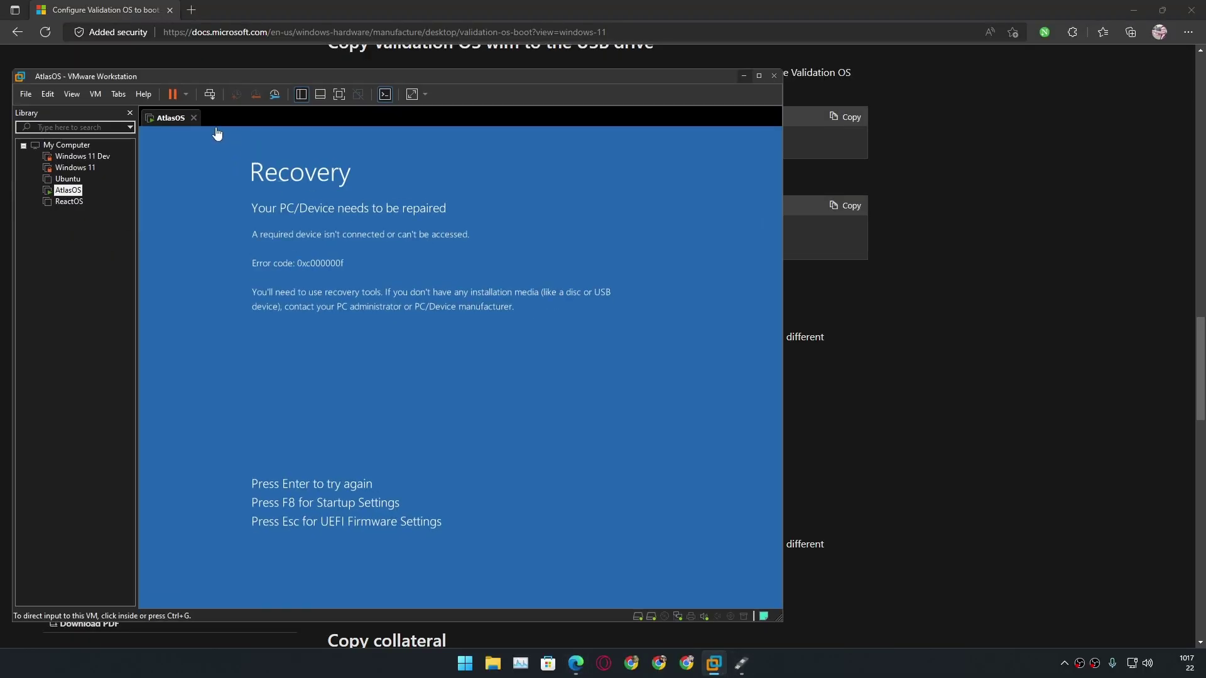
pyautogui.click(194, 117)
pyautogui.click(377, 369)
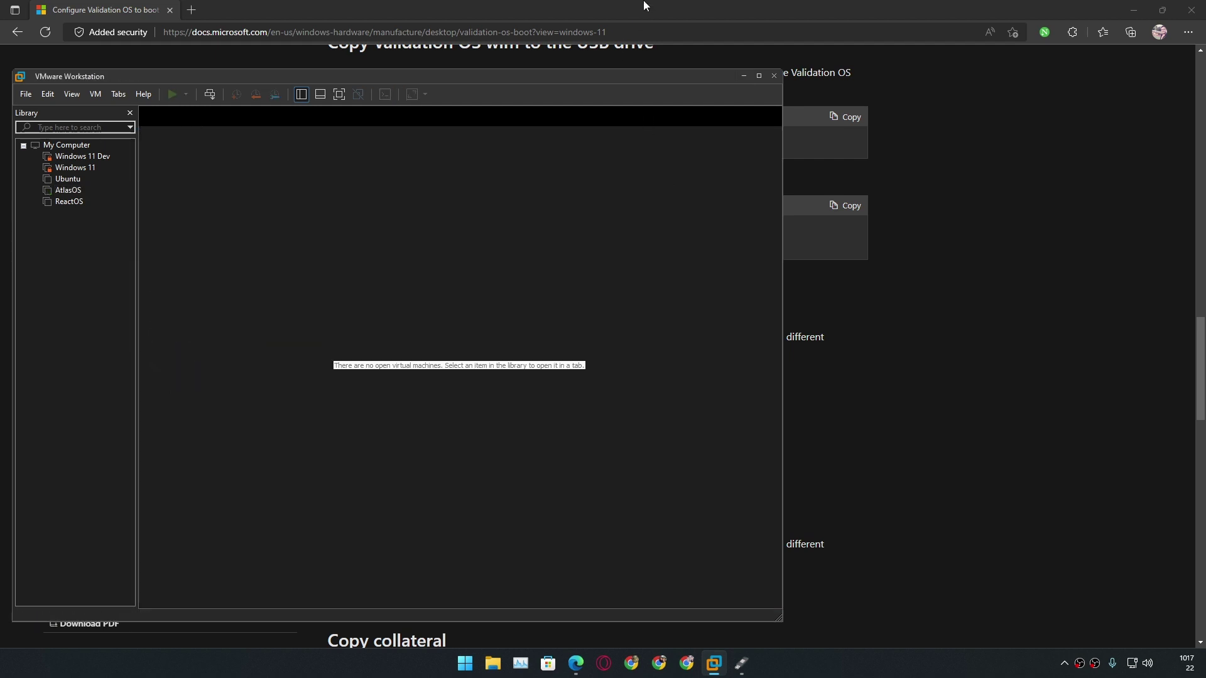
# - Rename ValidationOS.wim to boot.wim in the USB drive's sources folder
pyautogui.click(743, 76)
pyautogui.click(1133, 10)
pyautogui.click(492, 664)
pyautogui.rightClick(458, 306)
pyautogui.click(521, 319)
pyautogui.write('b')
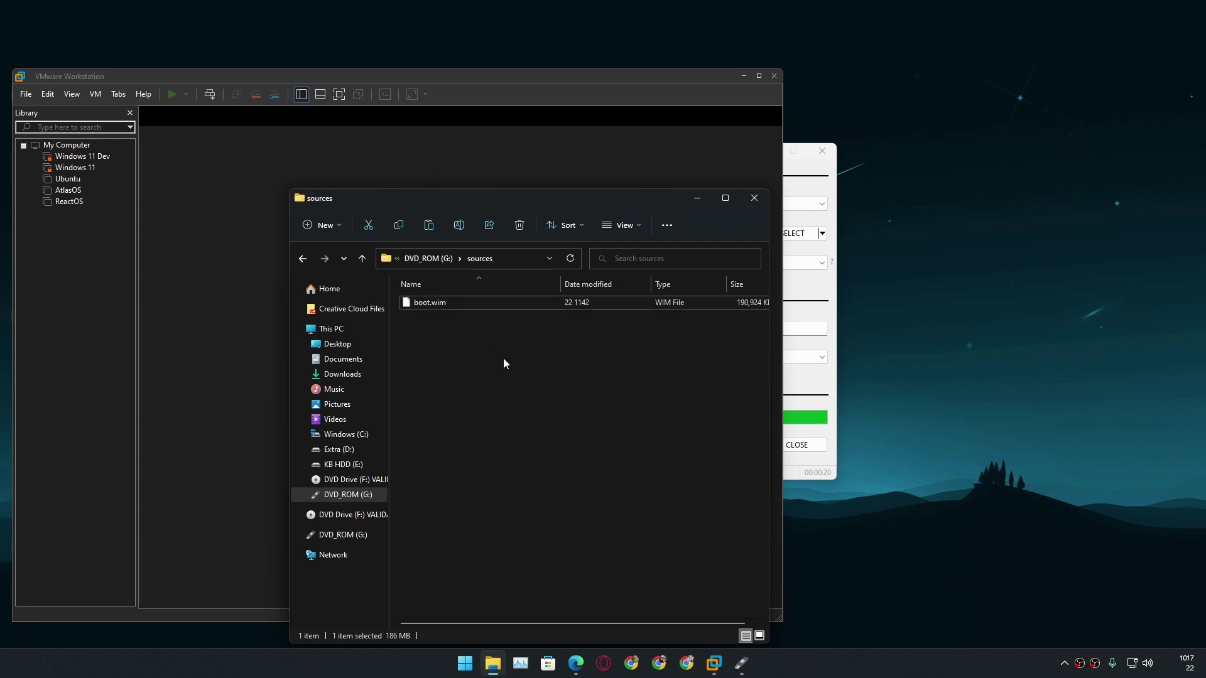
pyautogui.click(757, 200)
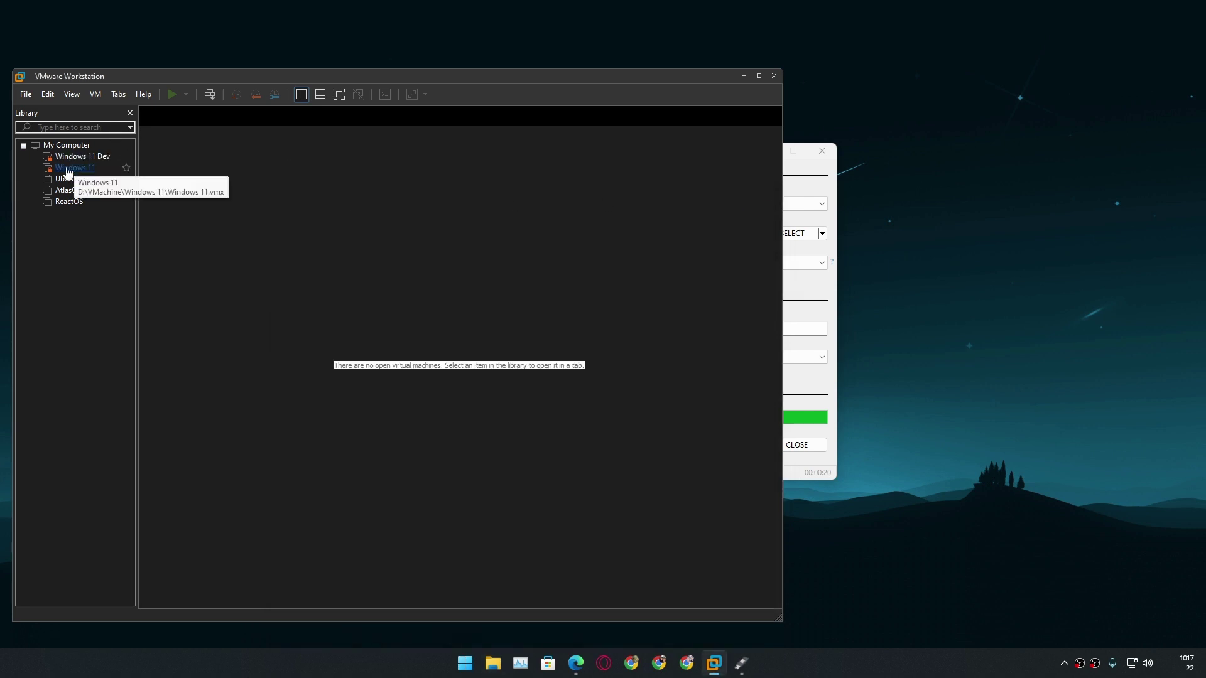
# - Reopen AtlasOS and power it on to the Windows logo
pyautogui.click(67, 190)
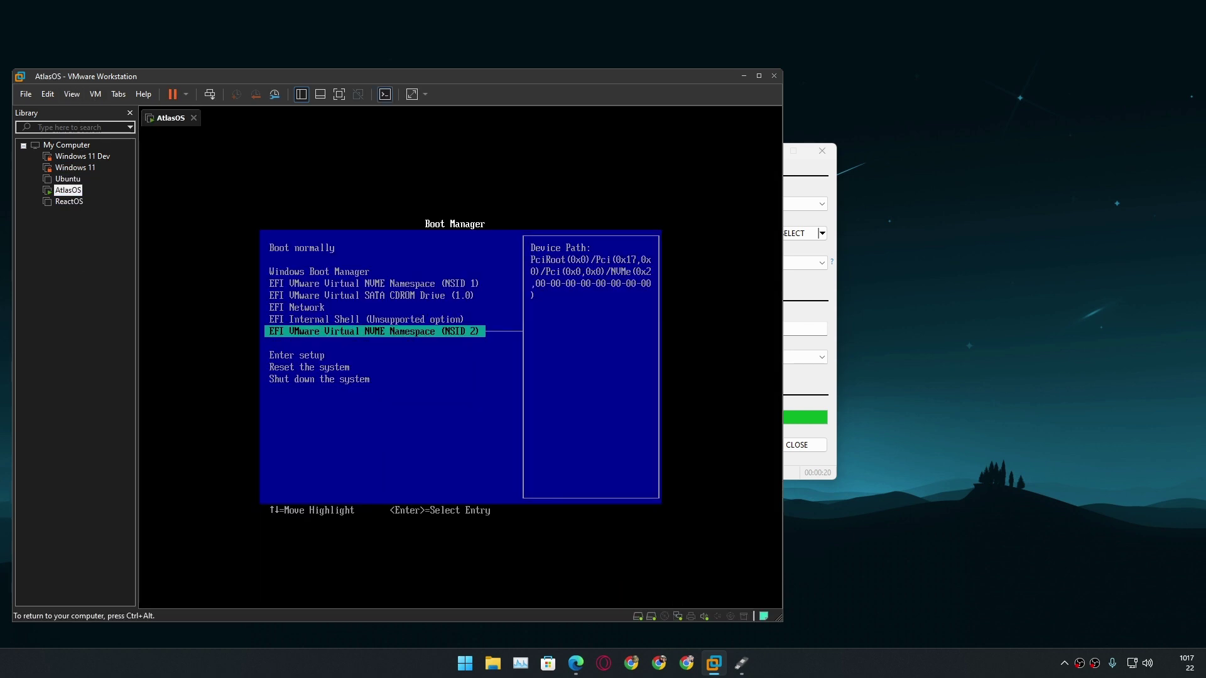
pyautogui.press('Return')
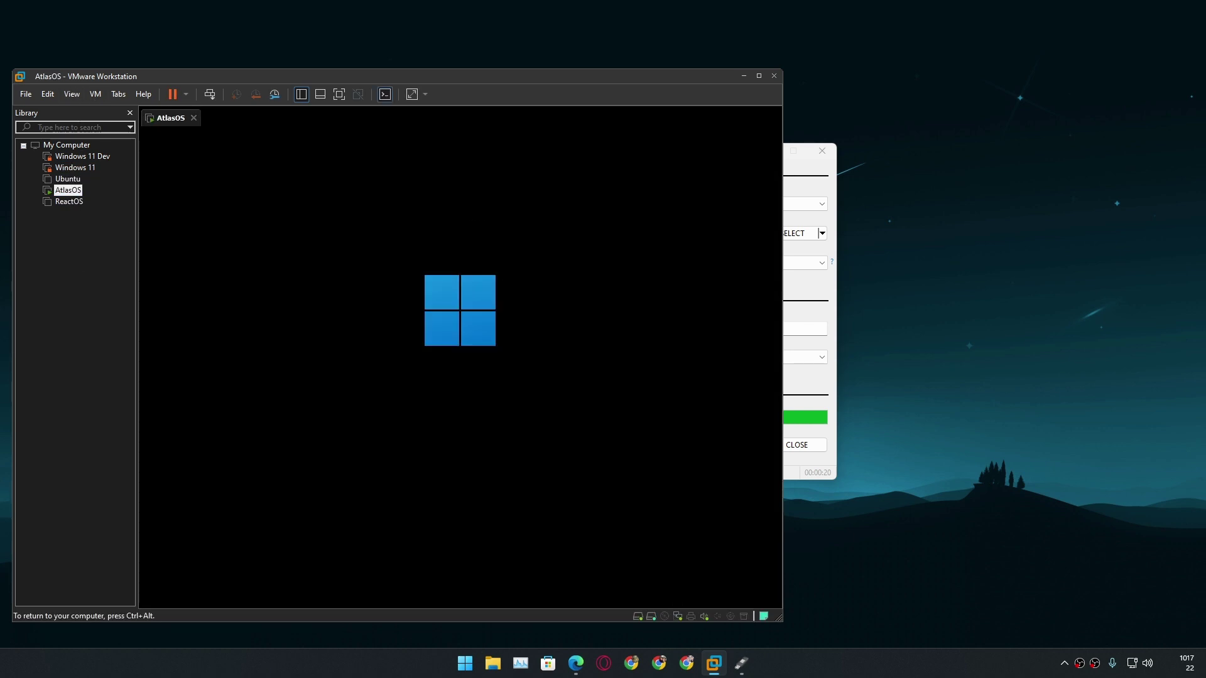
pyautogui.hotkey('ctrl', 'alt')
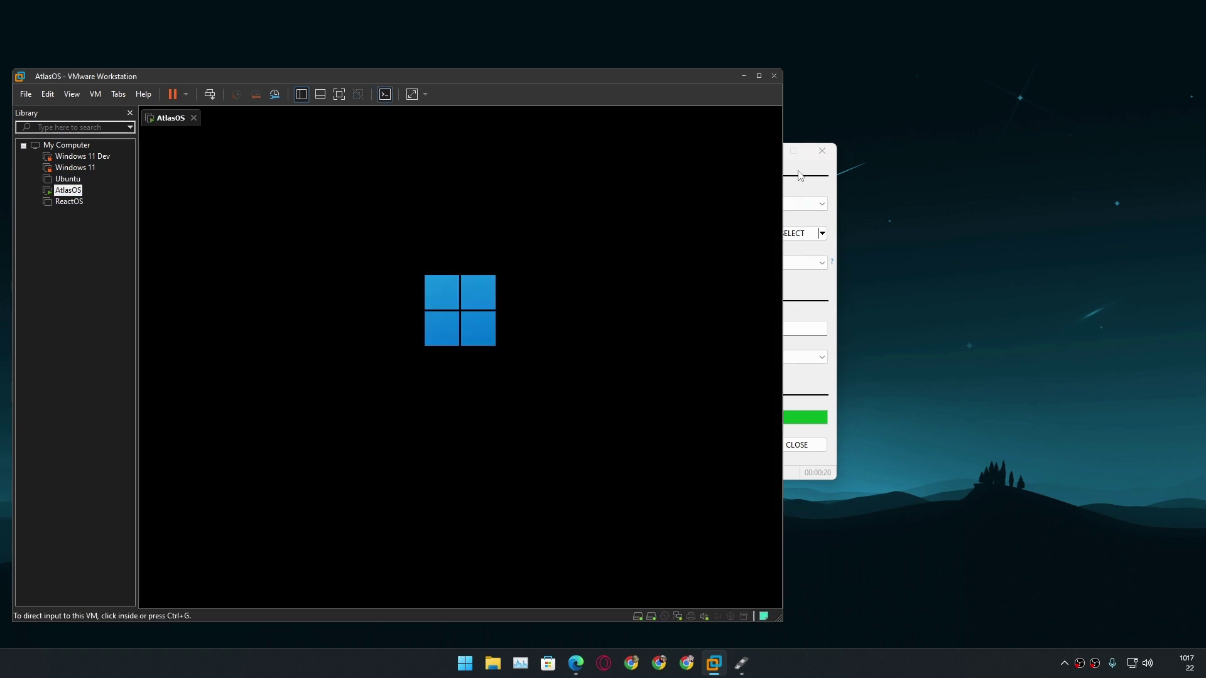
# - Minimize Rufus, maximize VMware, and try notepad, Files and help at the VM's prompt
pyautogui.click(803, 173)
pyautogui.click(765, 152)
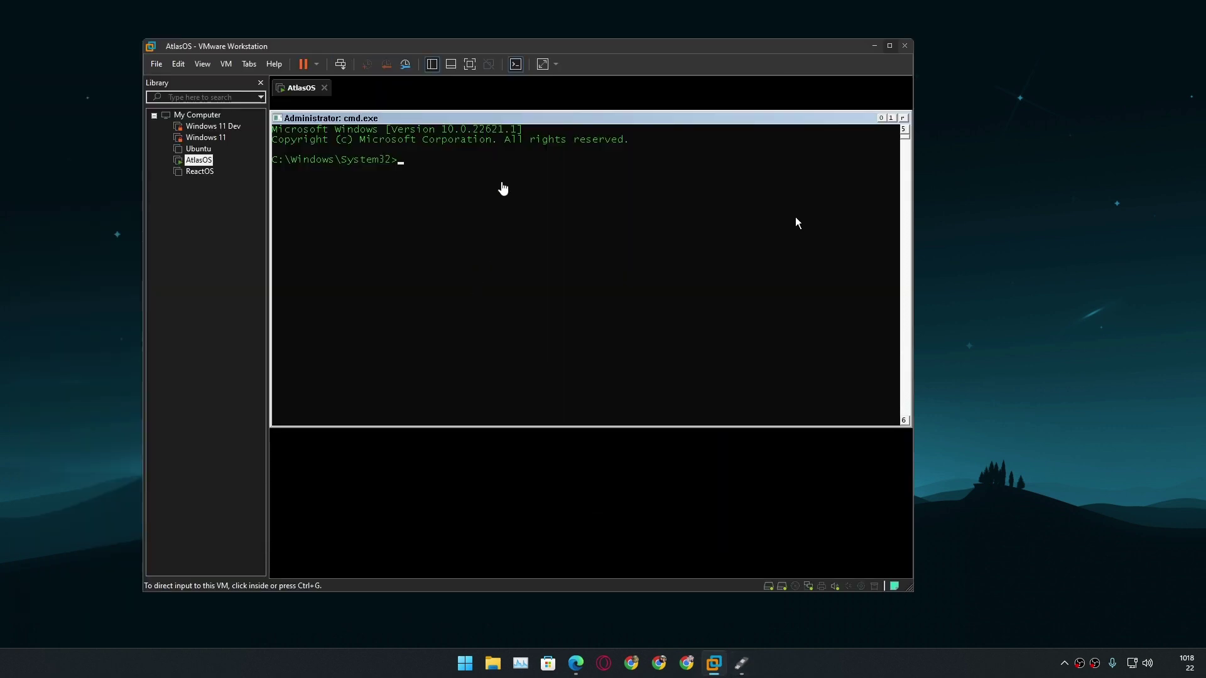
pyautogui.click(893, 47)
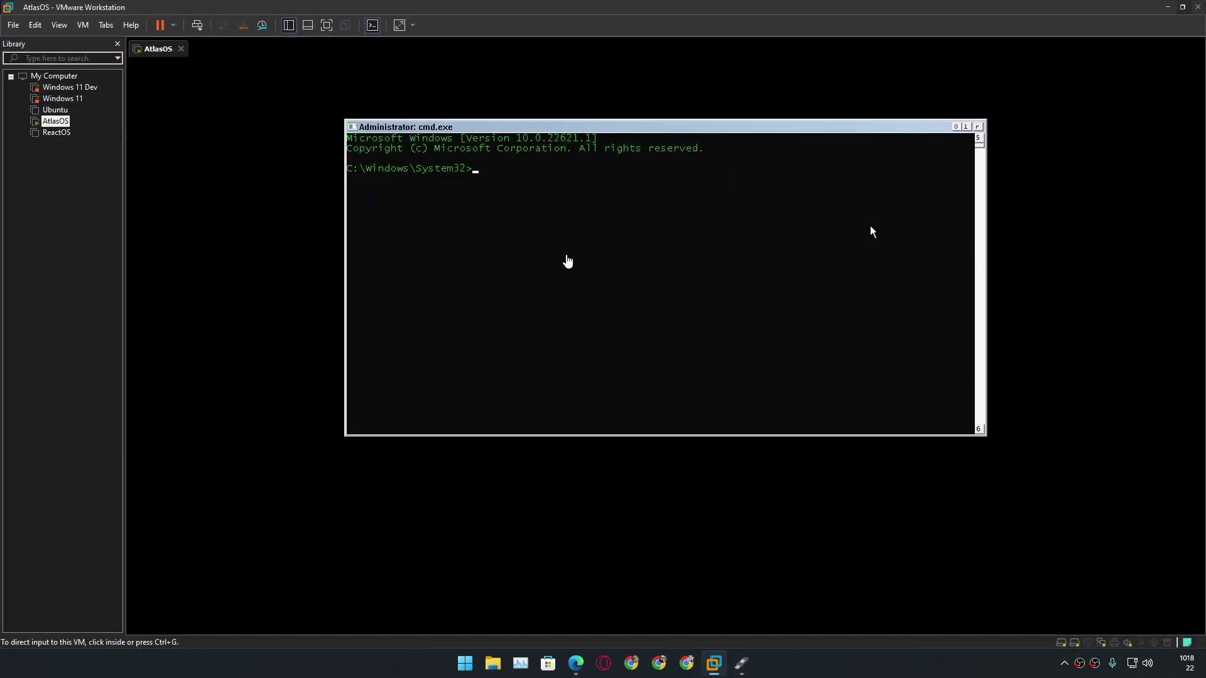
pyautogui.click(697, 129)
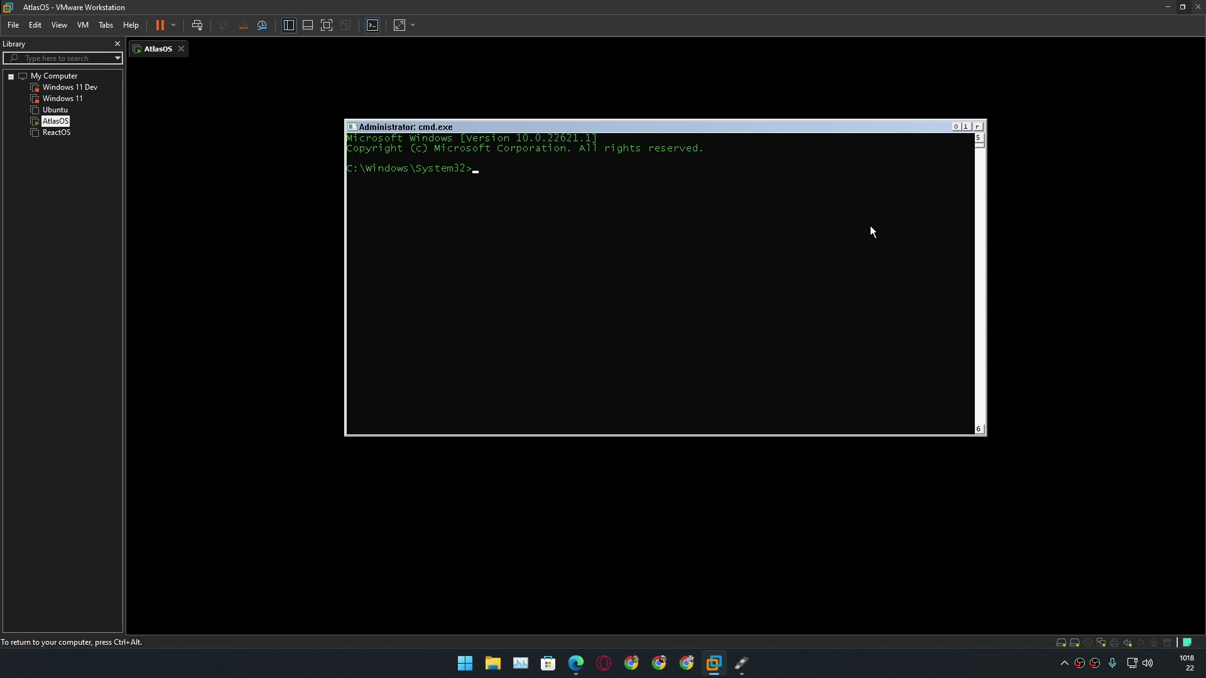
# - Open the command prompt window's properties and begin selecting console text
pyautogui.hotkey('ctrl', 'alt')
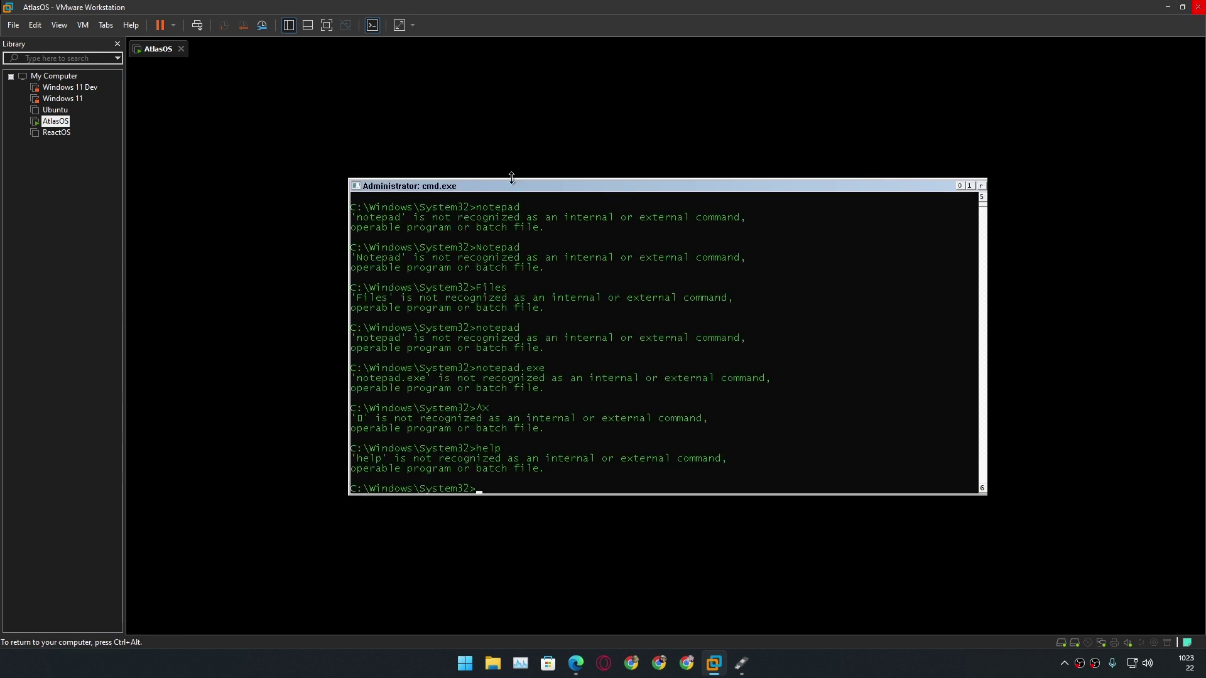
pyautogui.rightClick(511, 183)
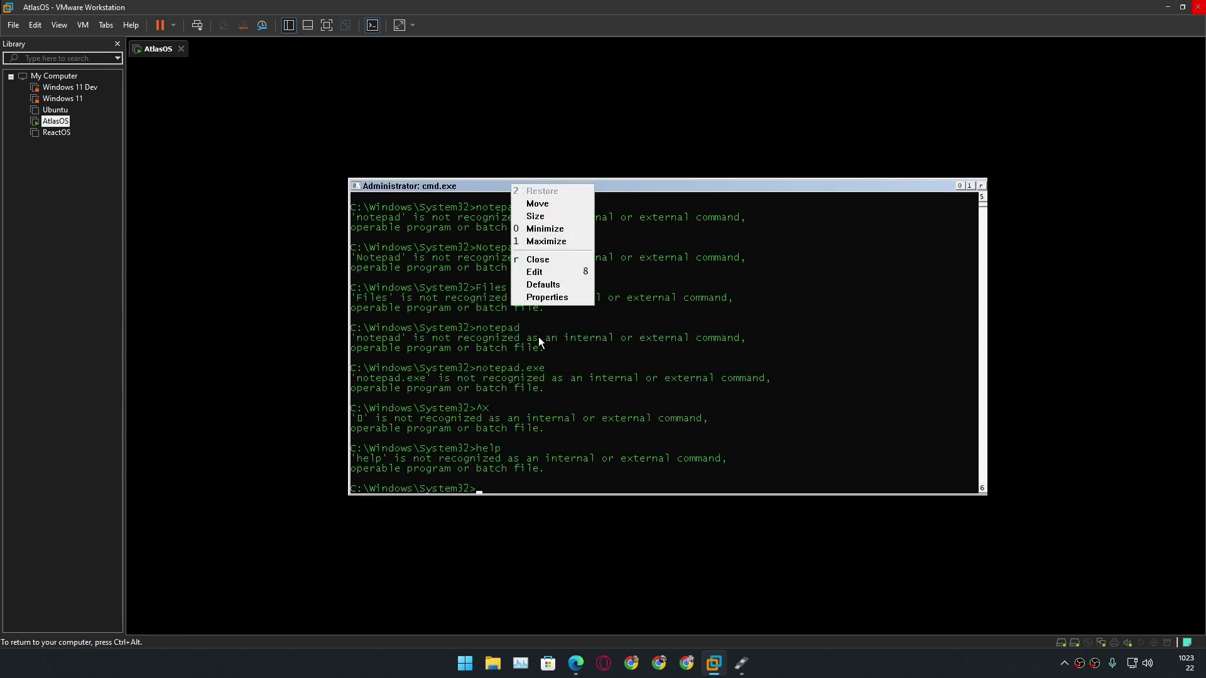
pyautogui.click(549, 299)
pyautogui.click(498, 489)
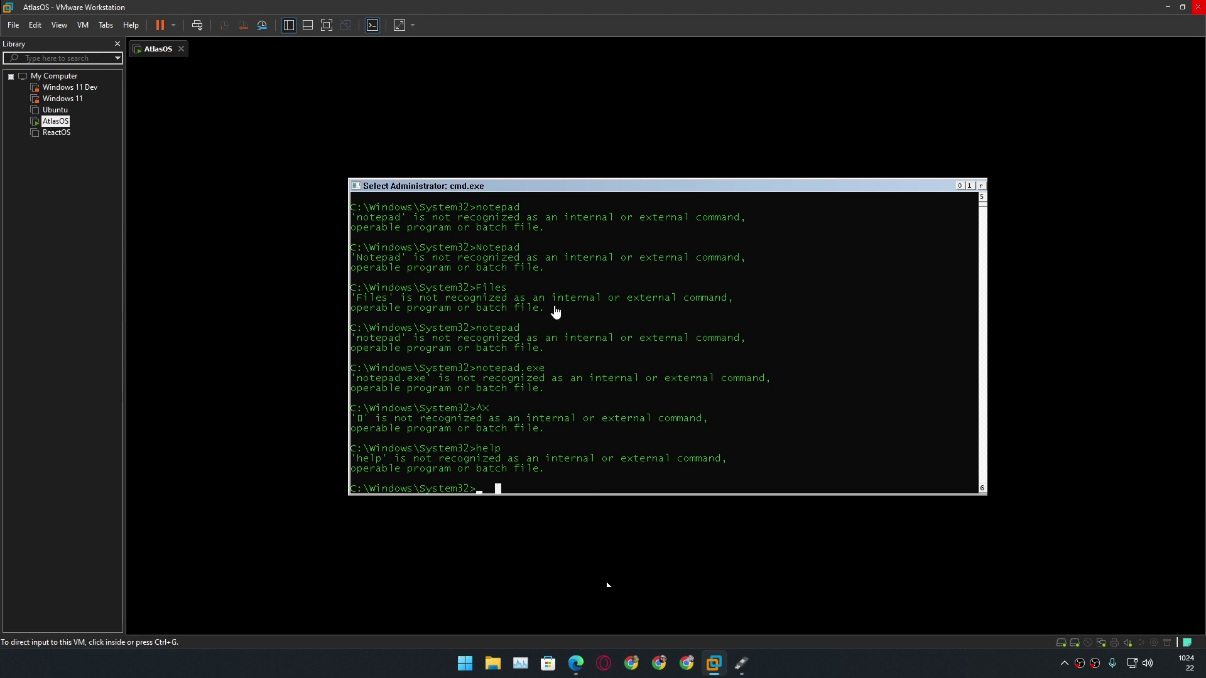
# - Open the Mount and customize page, scroll to Add drivers, then return to the VM
pyautogui.click(576, 663)
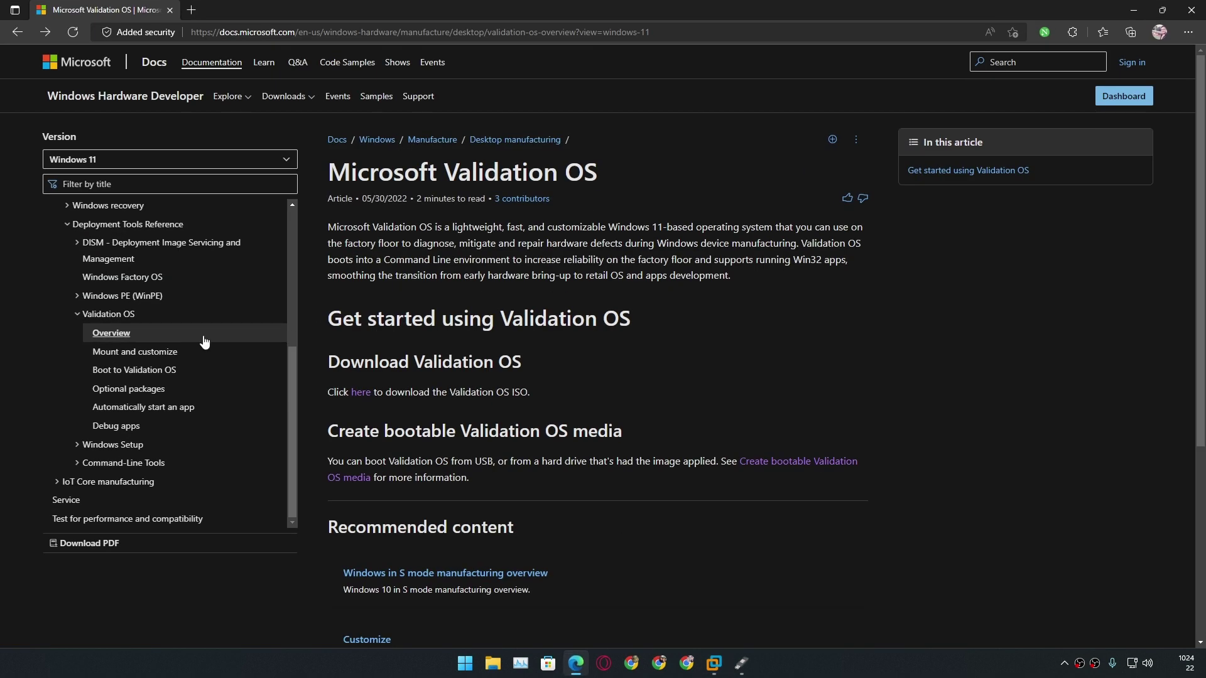
pyautogui.click(149, 353)
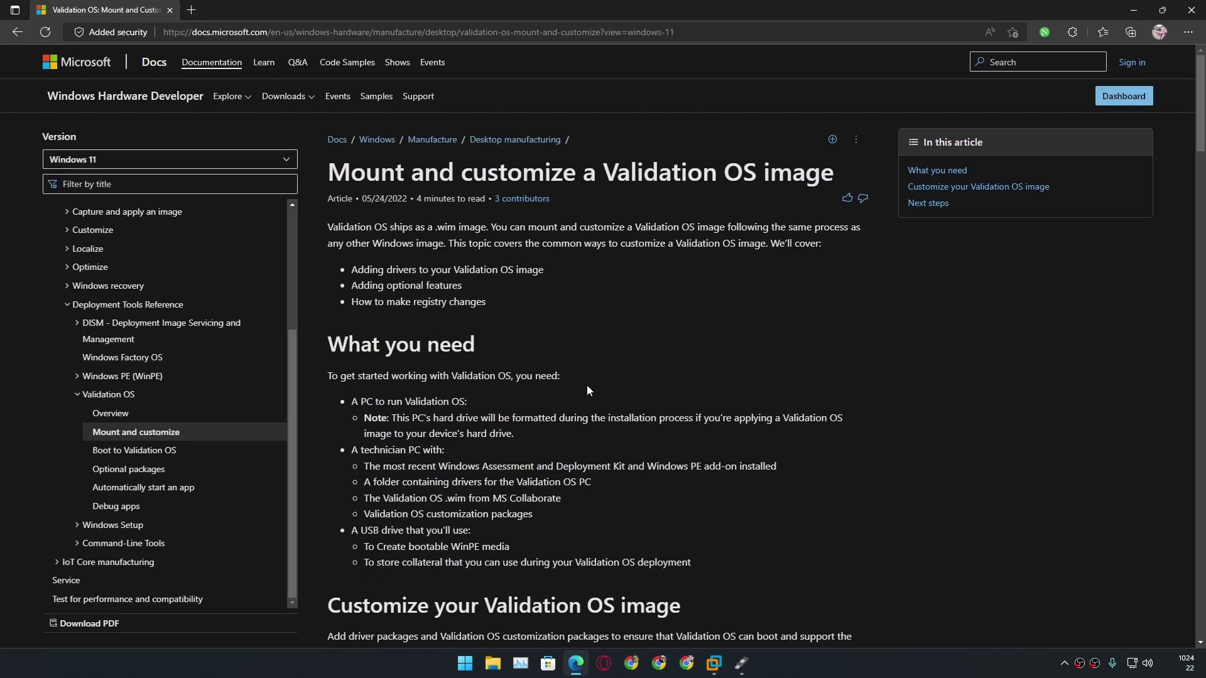
pyautogui.scroll(-7, 588, 387)
pyautogui.scroll(-4, 559, 378)
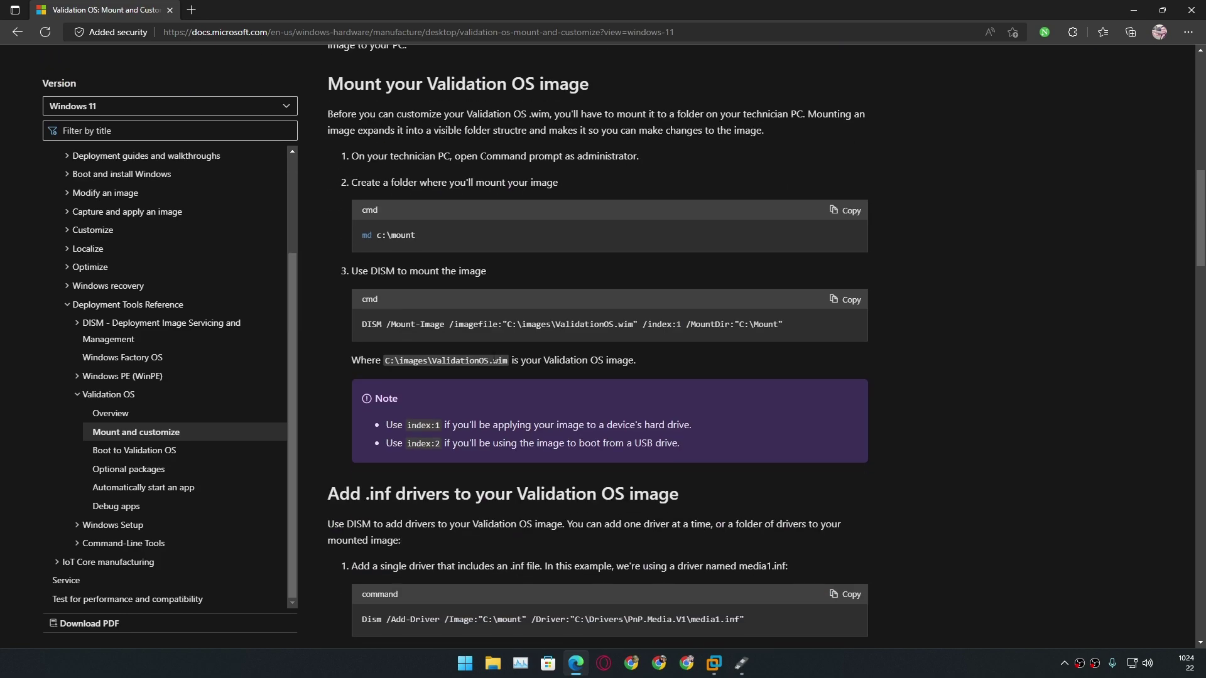
pyautogui.scroll(-4, 386, 307)
pyautogui.hotkey('alt', 'Tab')
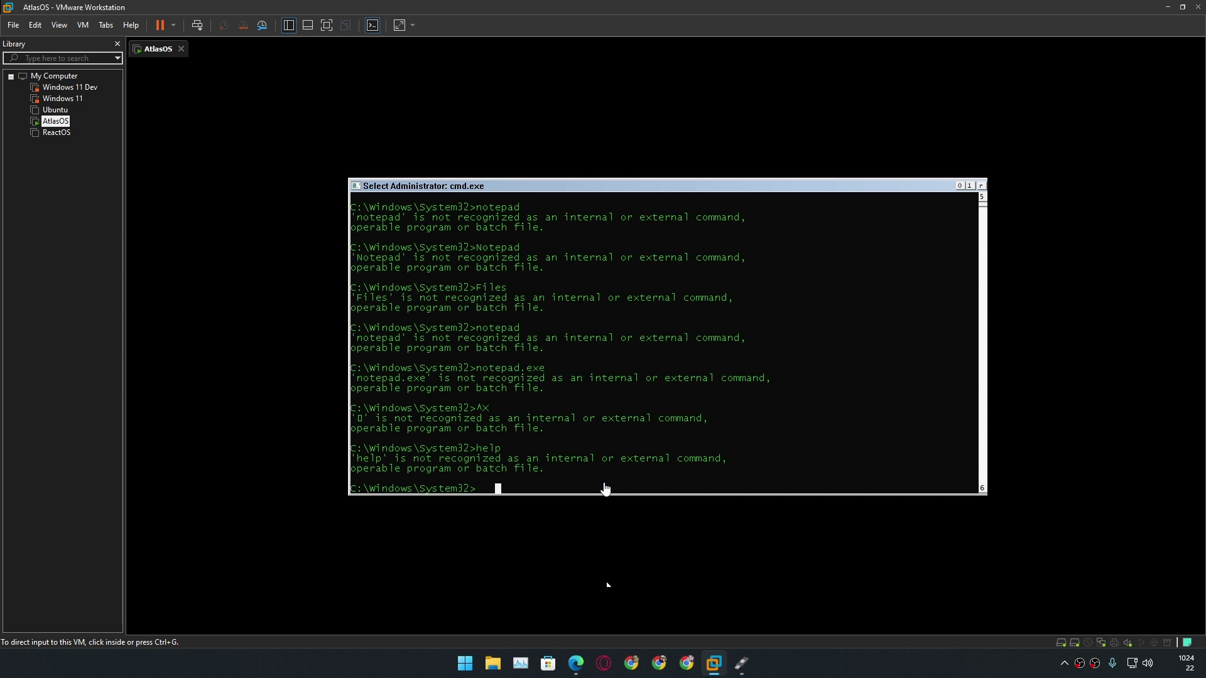
# - Run notepad at the Validation OS prompt, which reports it is not recognized, then release input
pyautogui.click(605, 489)
pyautogui.write('notepad')
pyautogui.press('Return')
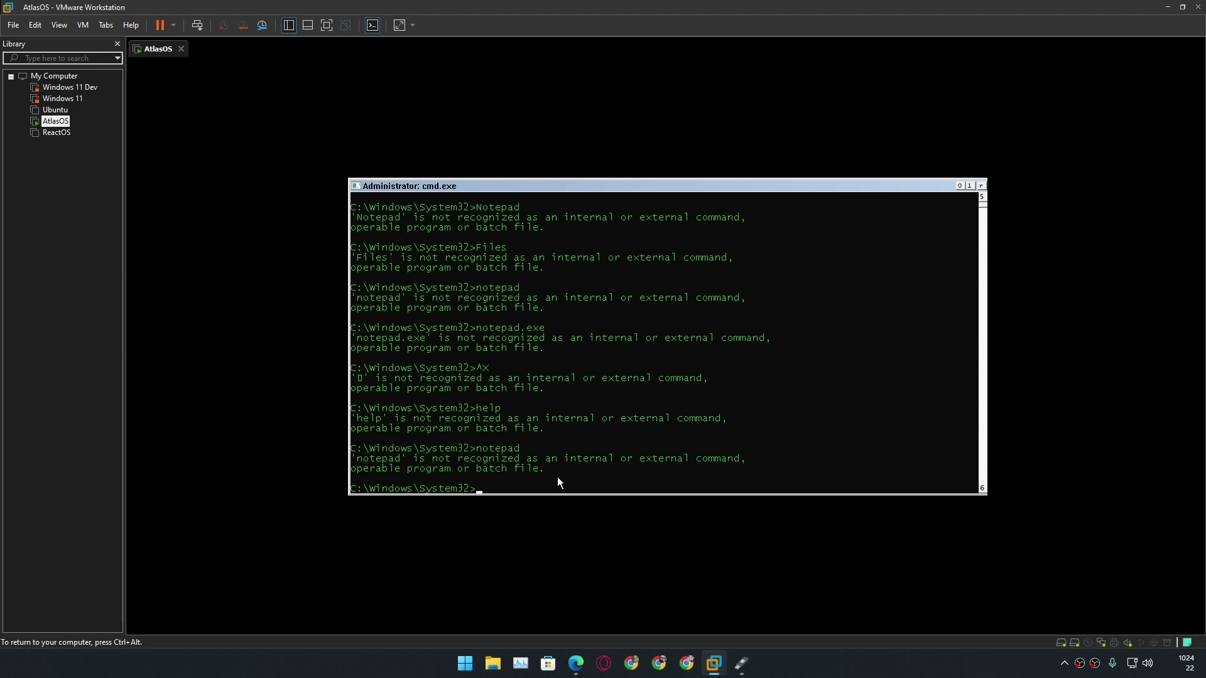
pyautogui.hotkey('ctrl', 'alt')
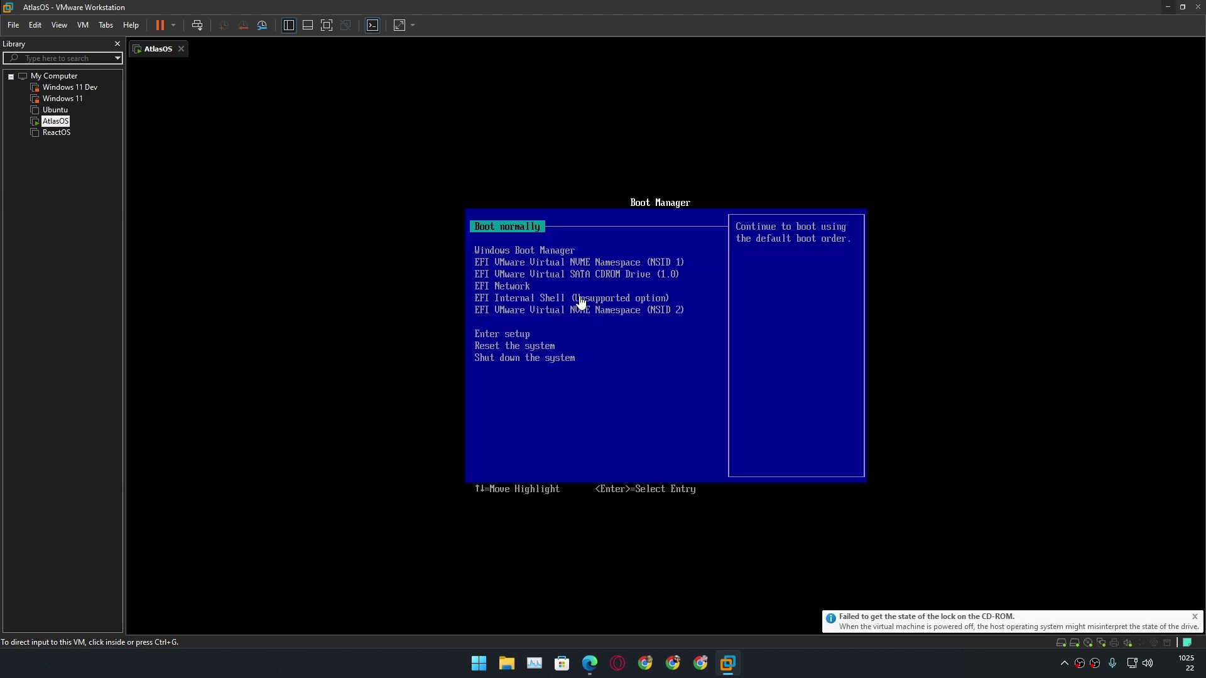
# - Boot the VM into WinPE from EFI VMware Virtual NVME Namespace (NSID 2) and reposition its command window
pyautogui.click(580, 302)
pyautogui.press('Down')
pyautogui.press('Down')
pyautogui.press('Down')
pyautogui.press('Down')
pyautogui.press('Down')
pyautogui.press('Down')
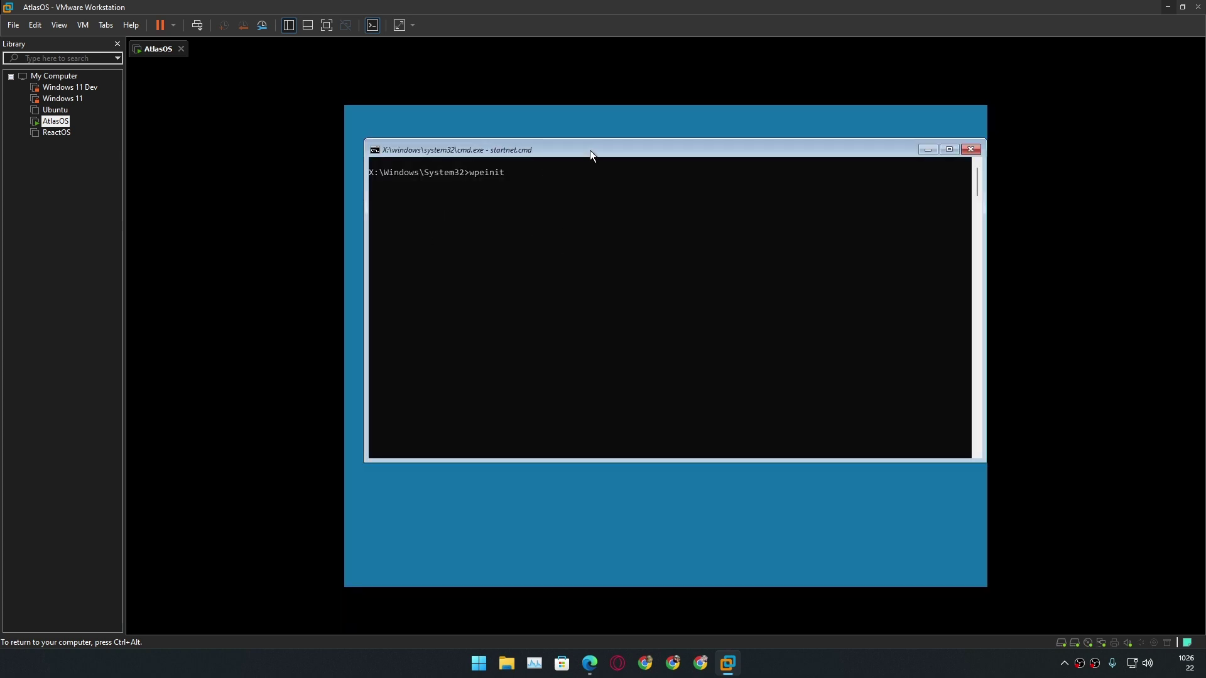
pyautogui.moveTo(593, 148); pyautogui.dragTo(607, 183)
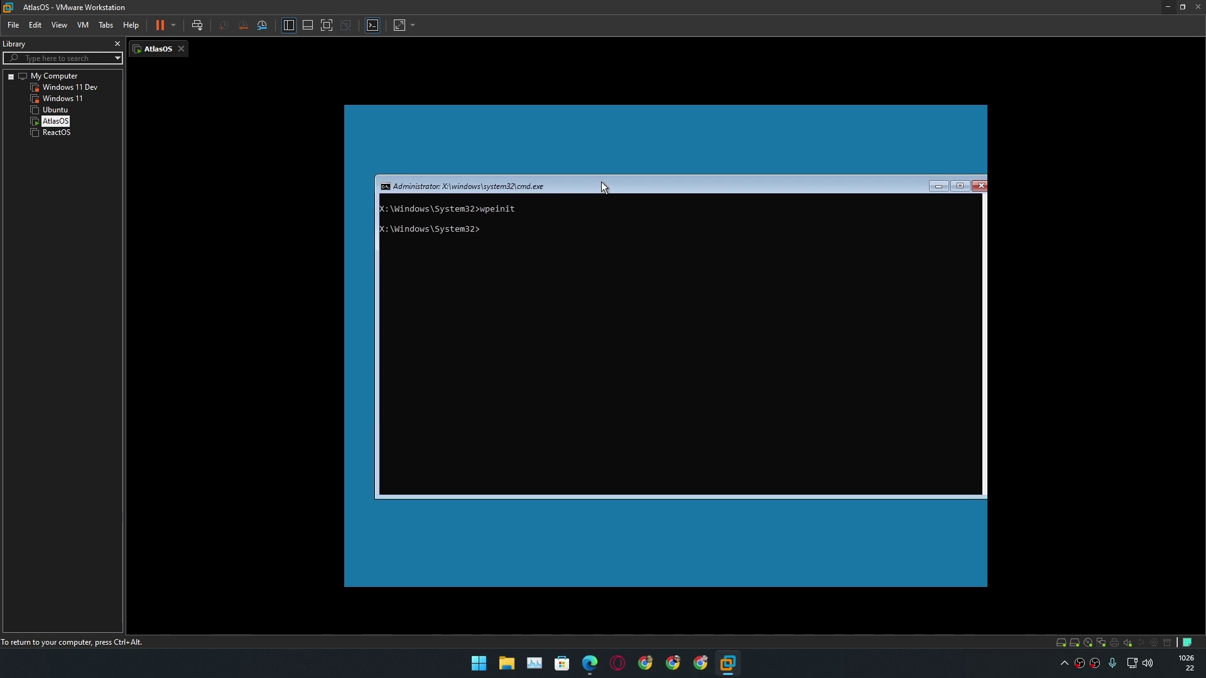
pyautogui.moveTo(503, 184); pyautogui.dragTo(525, 181)
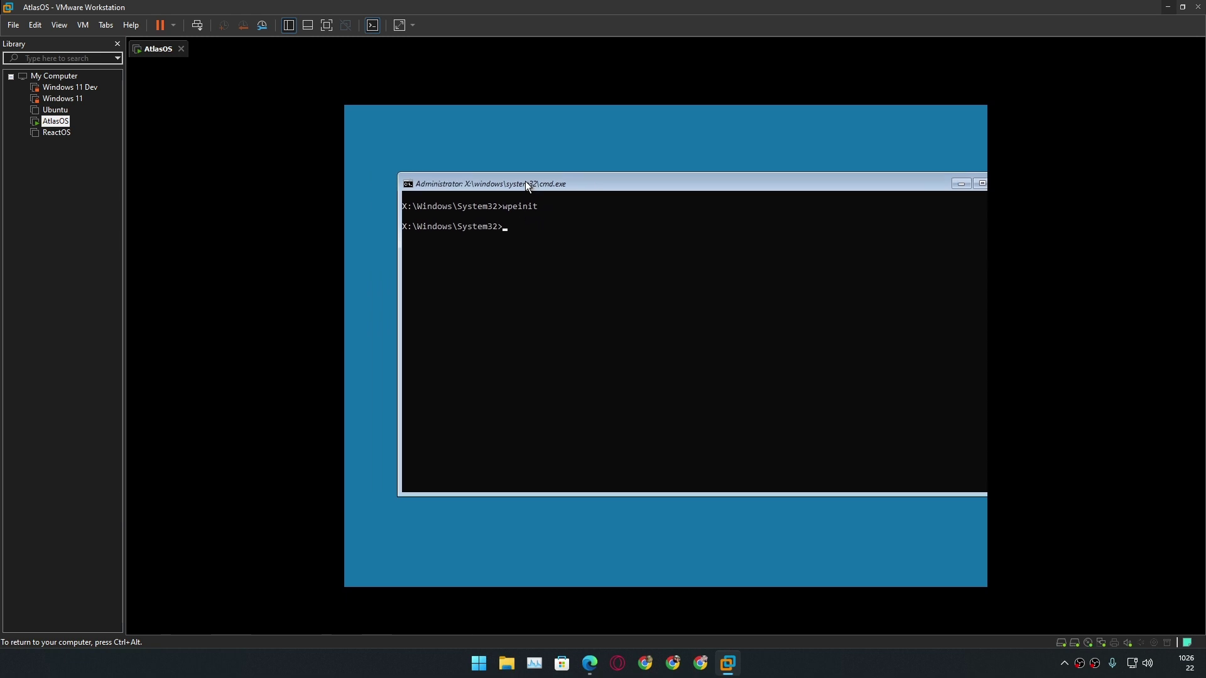
# - Open the WinPE console window's Properties dialog and move it aside
pyautogui.click(530, 227)
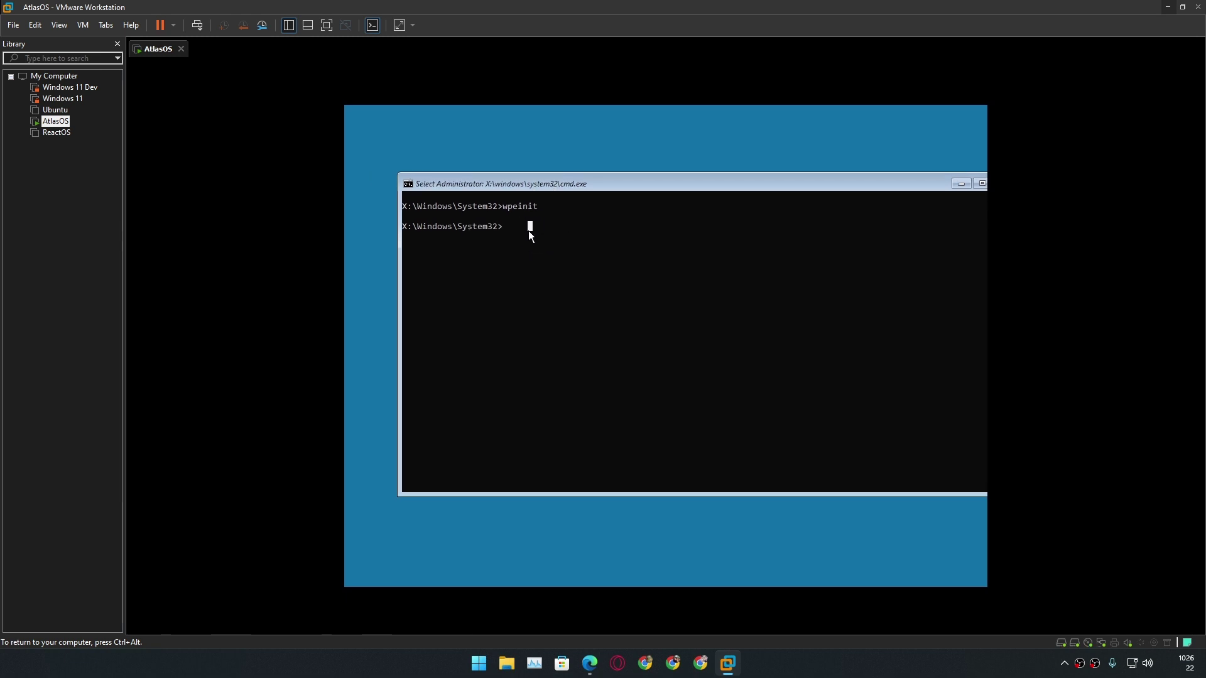
pyautogui.rightClick(485, 187)
pyautogui.click(655, 267)
pyautogui.rightClick(525, 189)
pyautogui.click(577, 311)
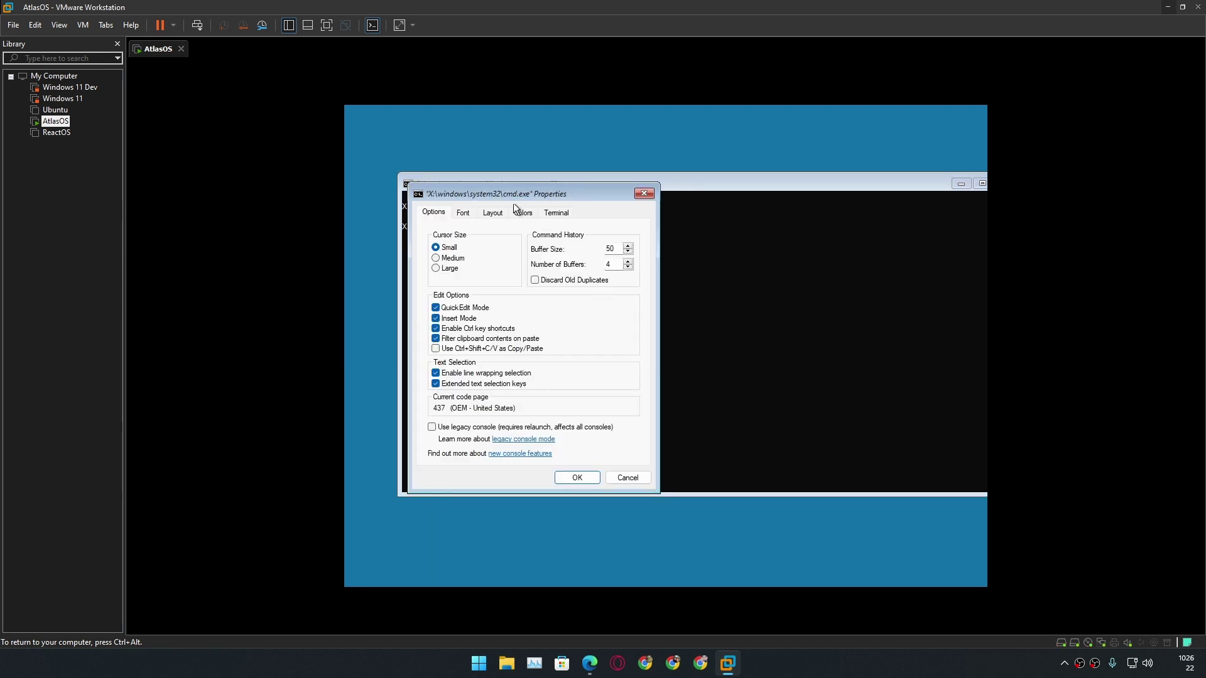
pyautogui.moveTo(512, 199); pyautogui.dragTo(652, 186)
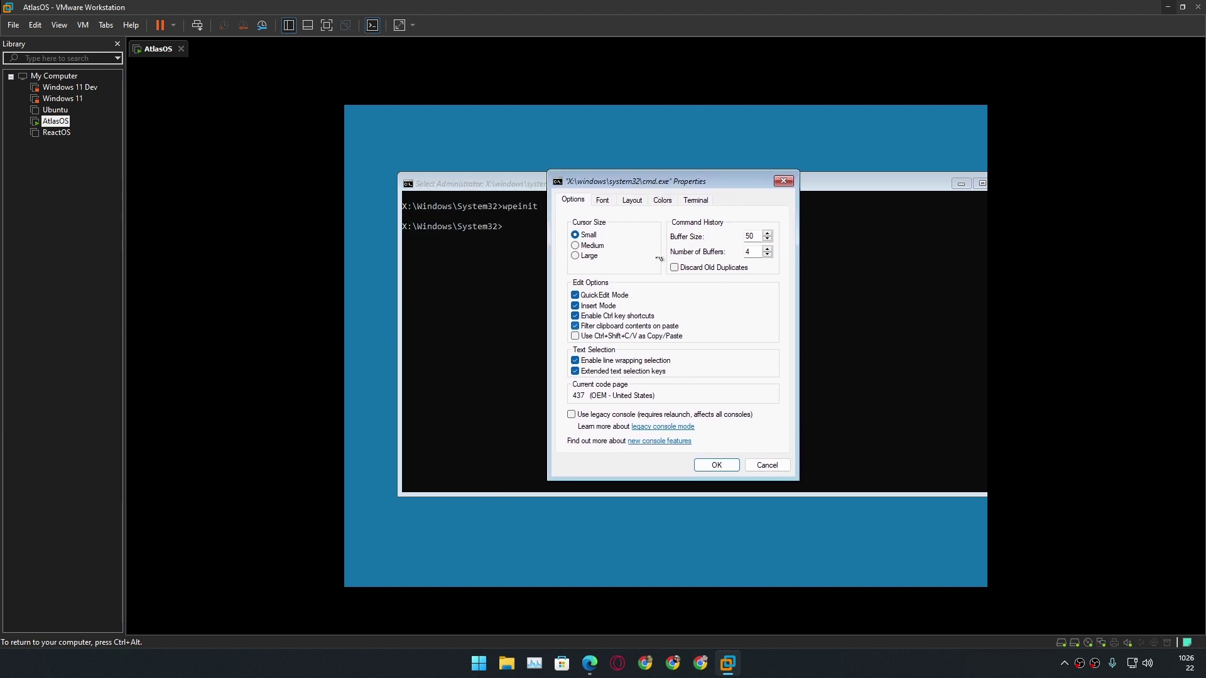
# - Close console Properties and launch Notepad from the WinPE prompt
pyautogui.press('Escape')
pyautogui.click(540, 229)
pyautogui.write('notepad')
pyautogui.press('Return')
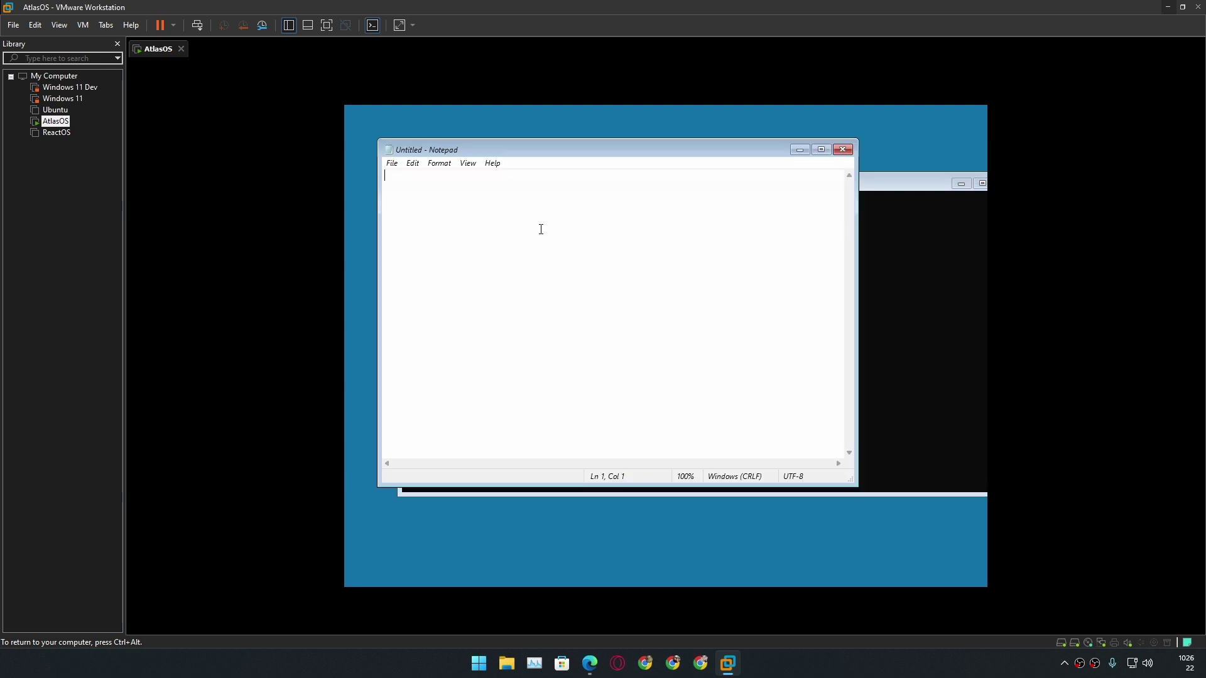
pyautogui.moveTo(595, 149); pyautogui.dragTo(725, 171)
# - Bring up Notepad's File > Open dialog
pyautogui.click(522, 182)
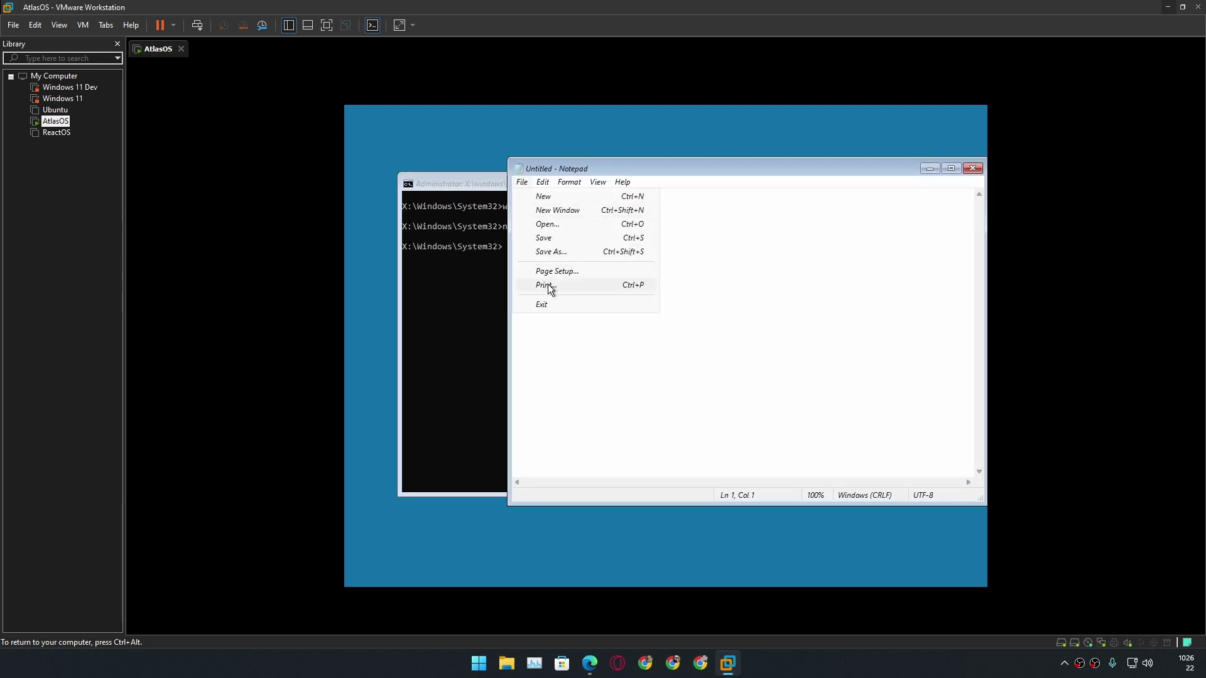
pyautogui.click(568, 197)
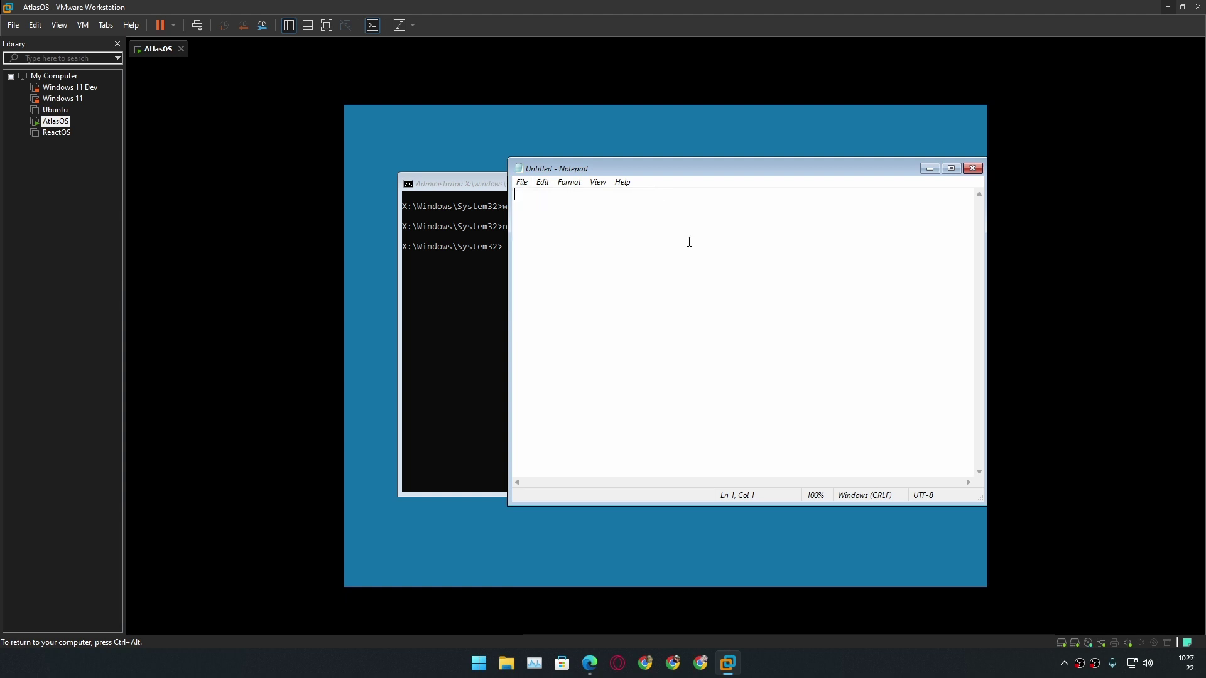
pyautogui.click(525, 182)
pyautogui.click(582, 224)
pyautogui.moveTo(667, 201); pyautogui.dragTo(589, 202)
# - Browse Home, Libraries and This PC, selecting Local Disk (C:) and DVD_ROM (D:)
pyautogui.click(477, 267)
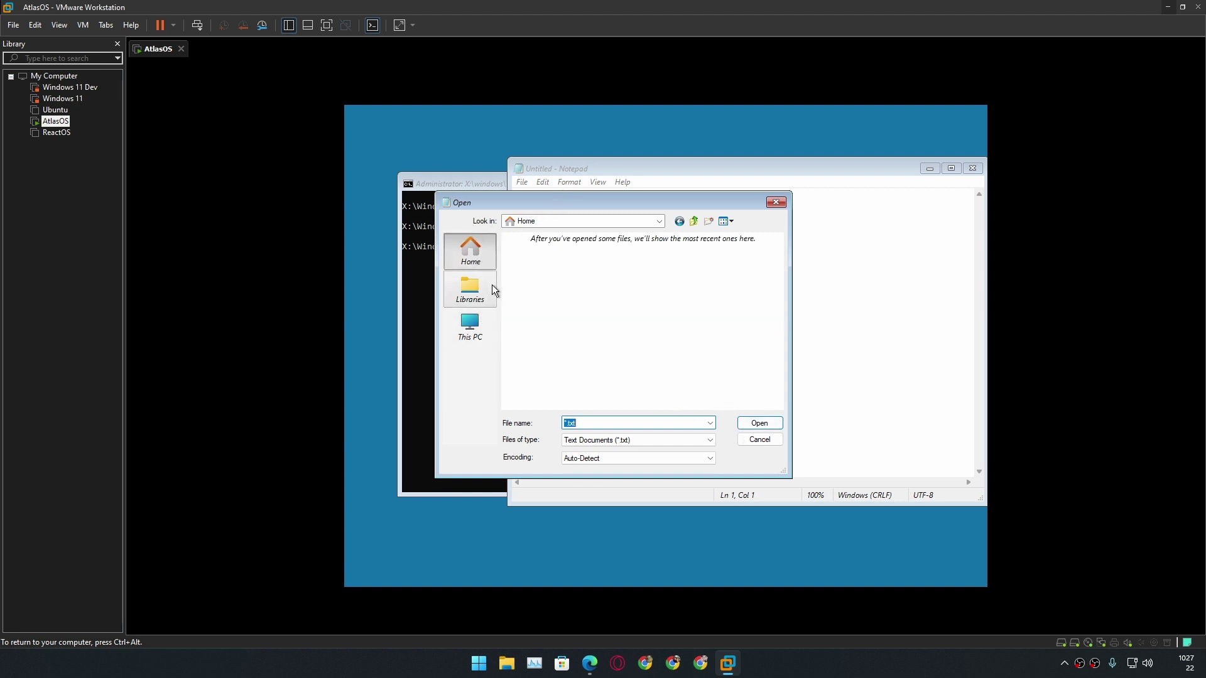
pyautogui.click(481, 295)
pyautogui.click(477, 323)
pyautogui.click(478, 286)
pyautogui.click(473, 259)
pyautogui.click(469, 290)
pyautogui.click(472, 337)
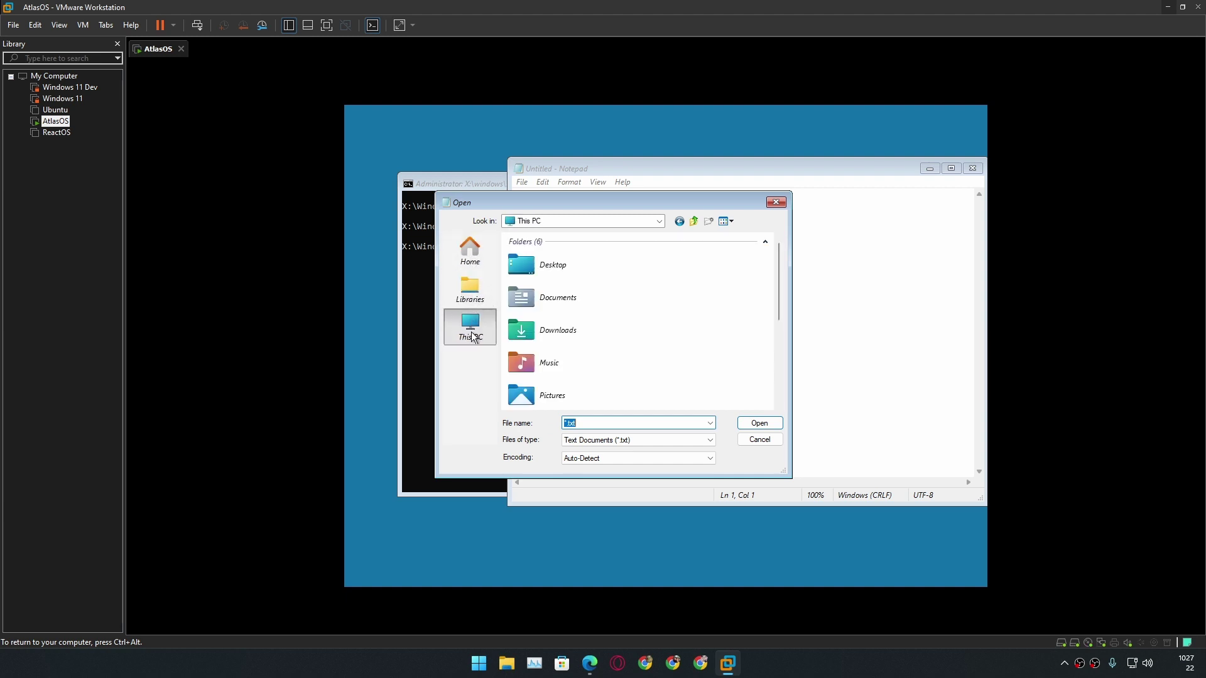
pyautogui.scroll(-5, 560, 327)
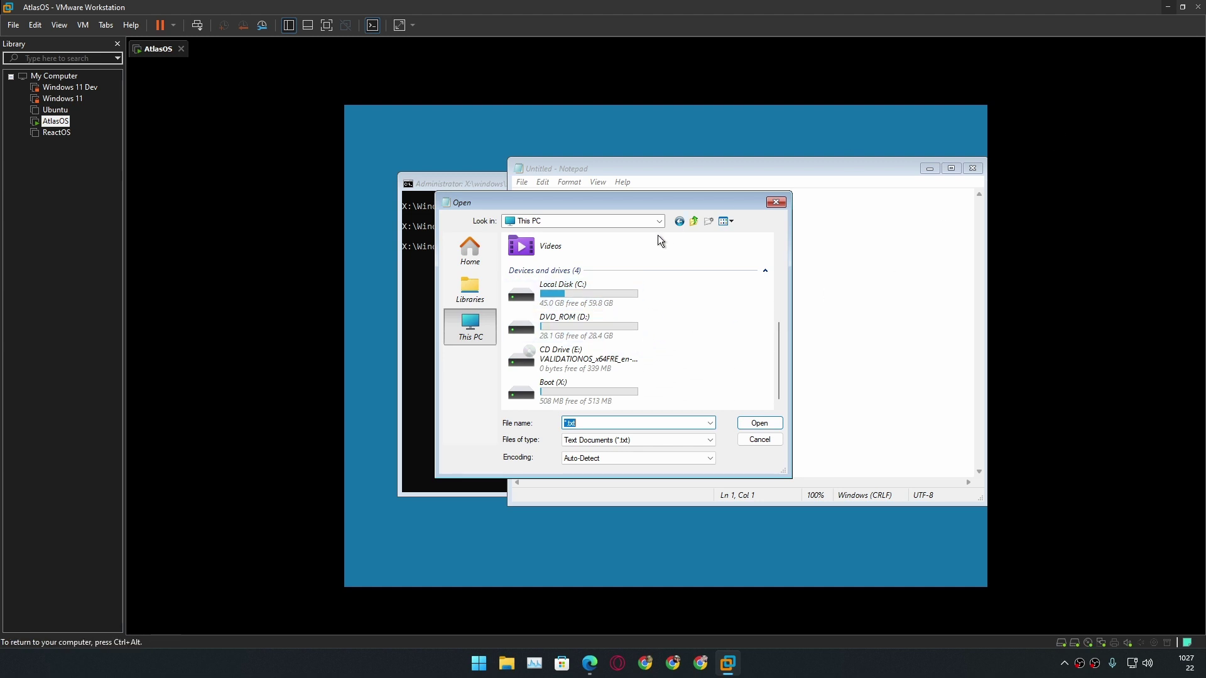
pyautogui.click(593, 301)
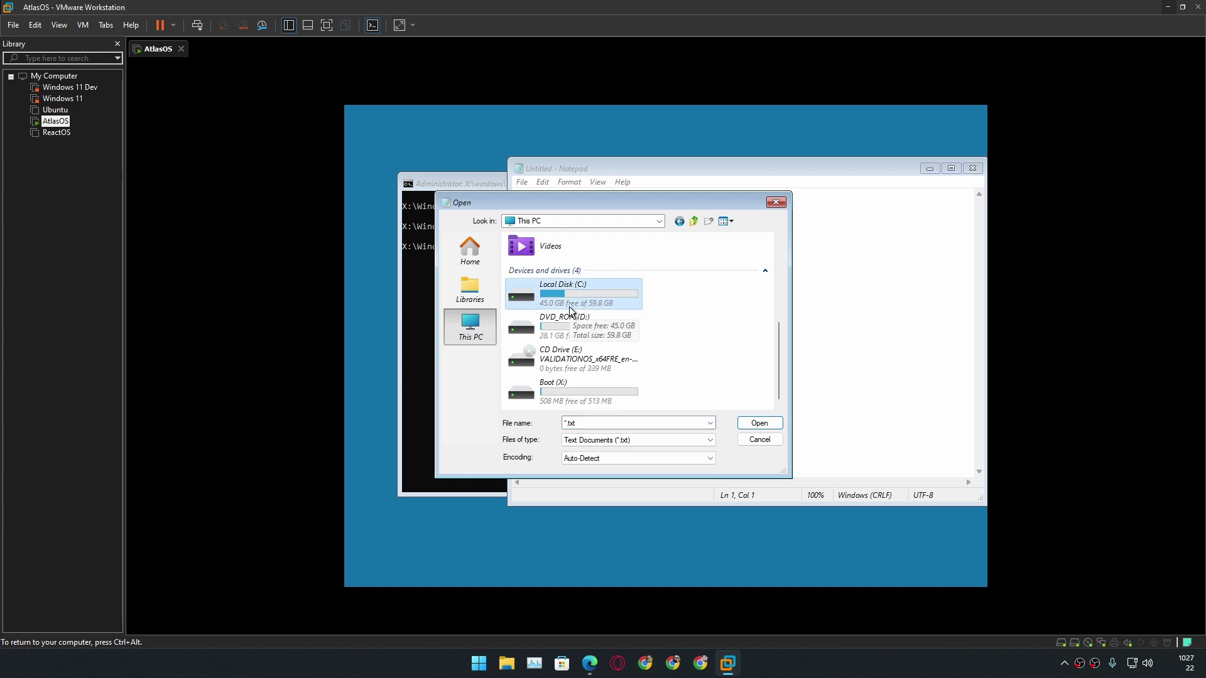
pyautogui.click(584, 329)
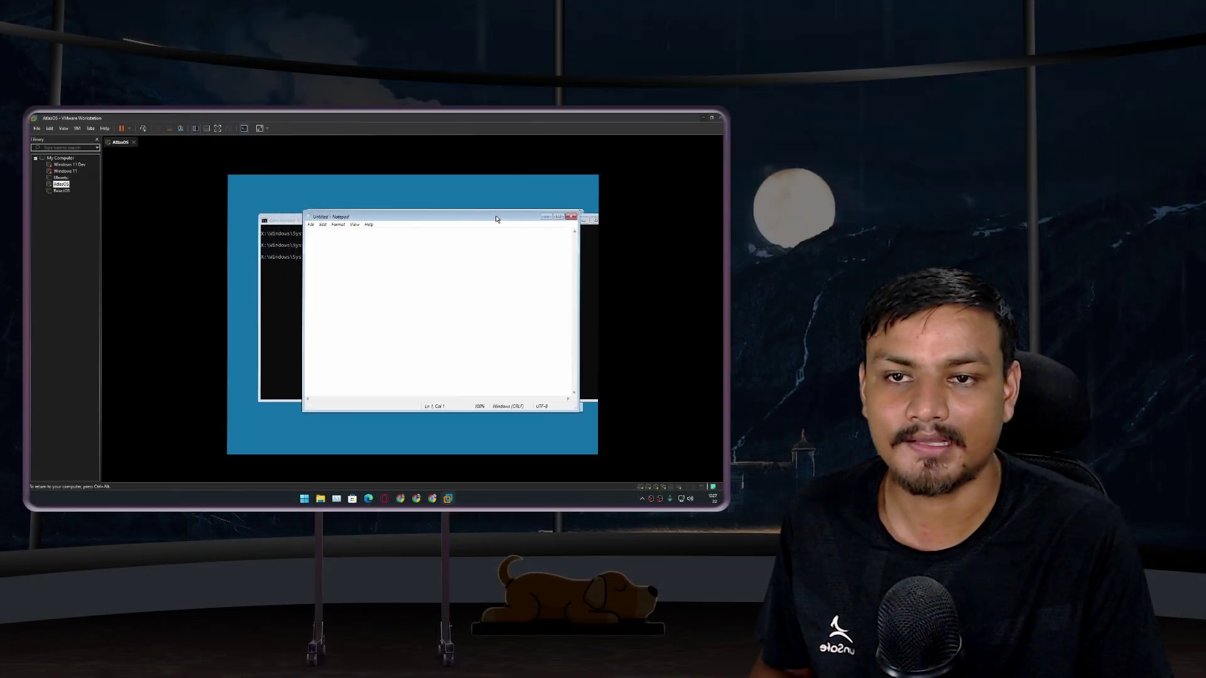
pyautogui.moveTo(489, 212); pyautogui.dragTo(454, 218)
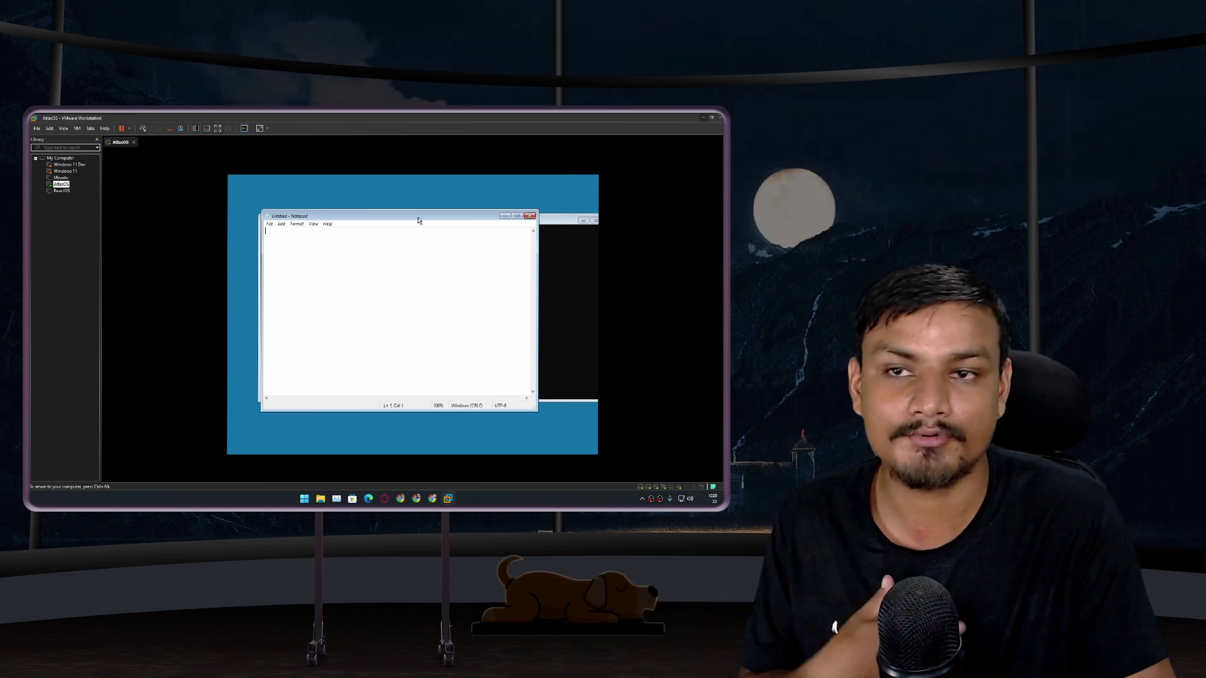
# - Close Notepad and launch Task Manager with taskmgr after a misspelled attempt
pyautogui.moveTo(419, 220); pyautogui.dragTo(502, 209)
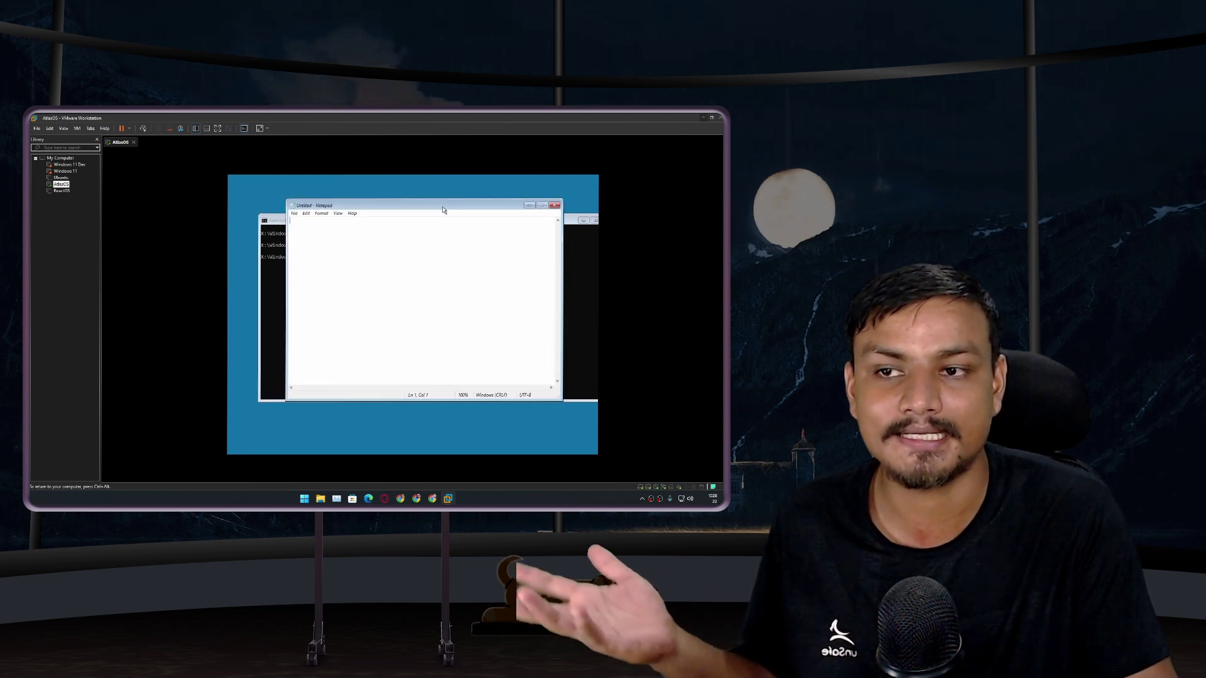
pyautogui.click(554, 206)
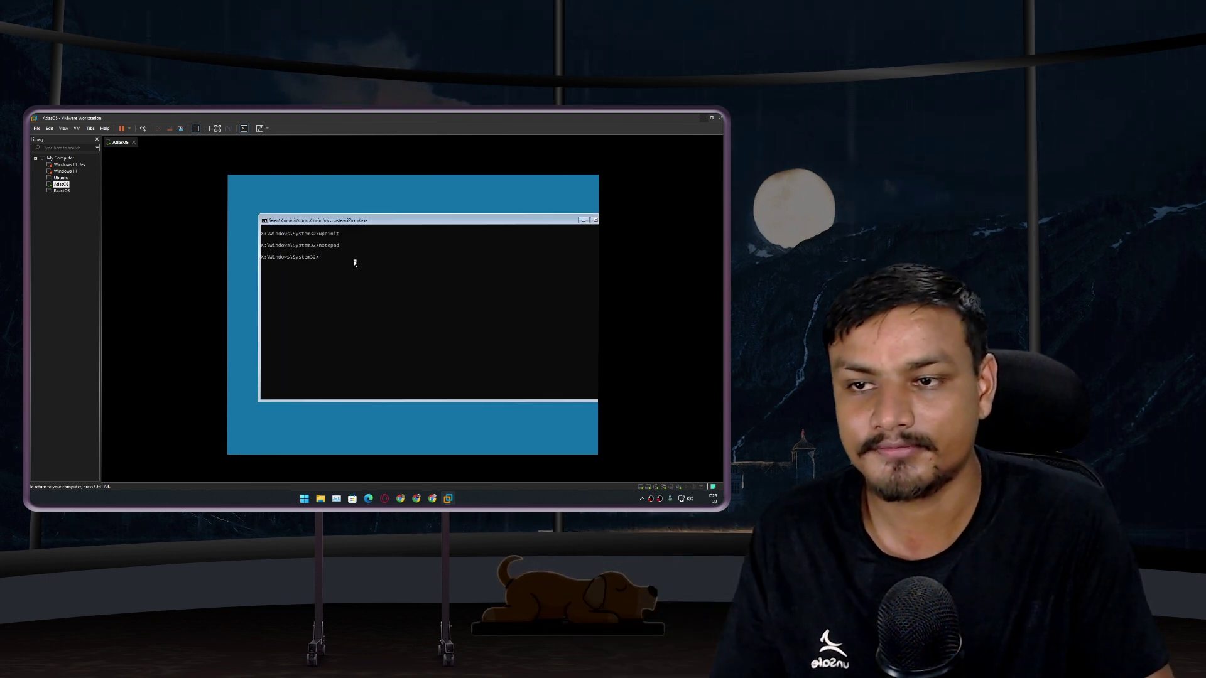
pyautogui.write('tskmgr')
pyautogui.press('Return')
pyautogui.write('taskmgr')
pyautogui.press('Return')
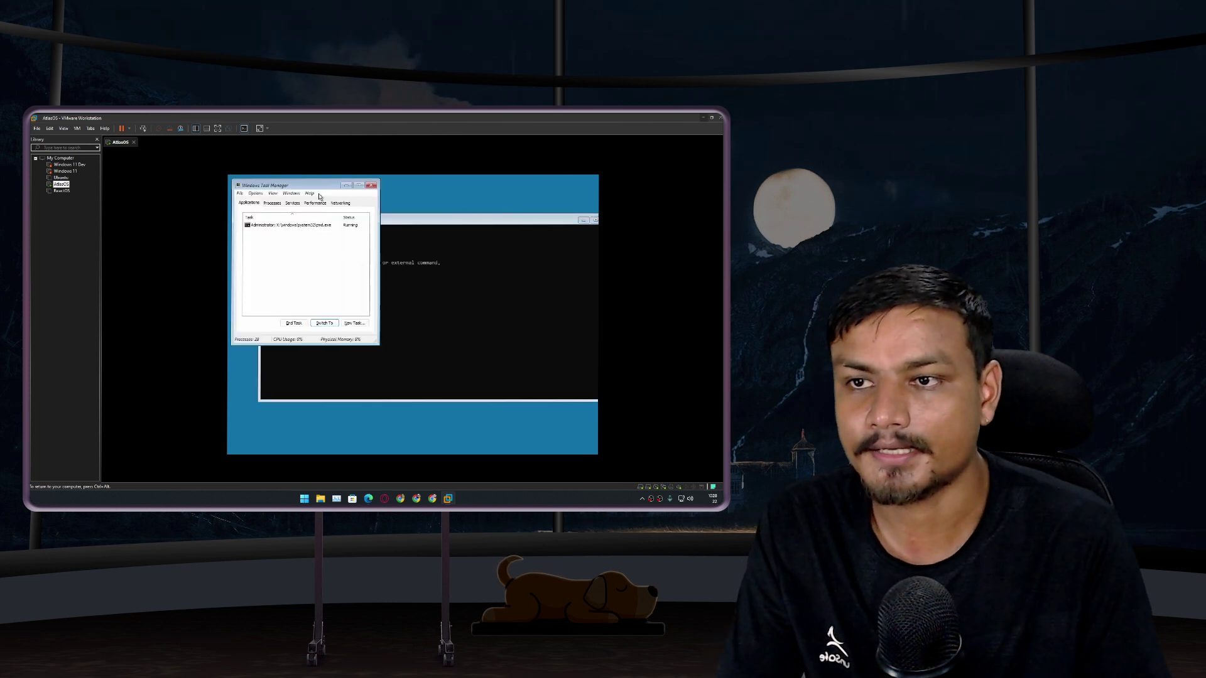
# - Look through Task Manager's Processes, Performance and Services views and its menus
pyautogui.moveTo(293, 187); pyautogui.dragTo(422, 213)
pyautogui.click(404, 228)
pyautogui.press('Right')
pyautogui.press('Right')
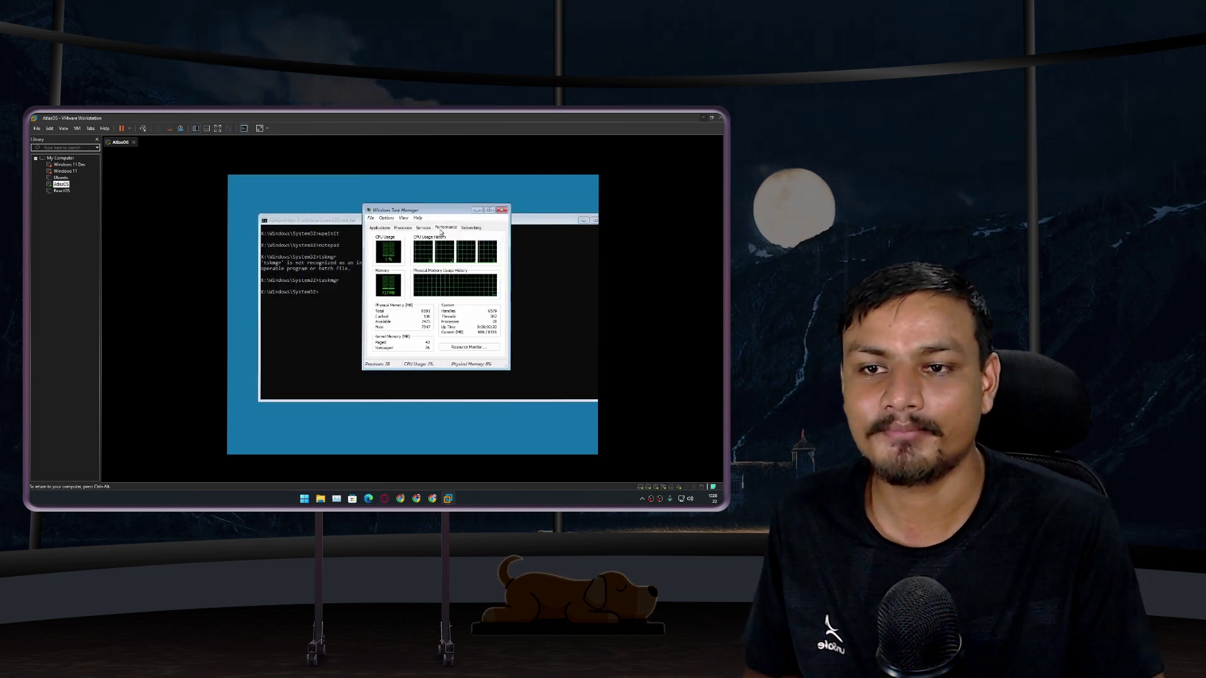
pyautogui.press('Left')
pyautogui.press('Left')
pyautogui.press('Left')
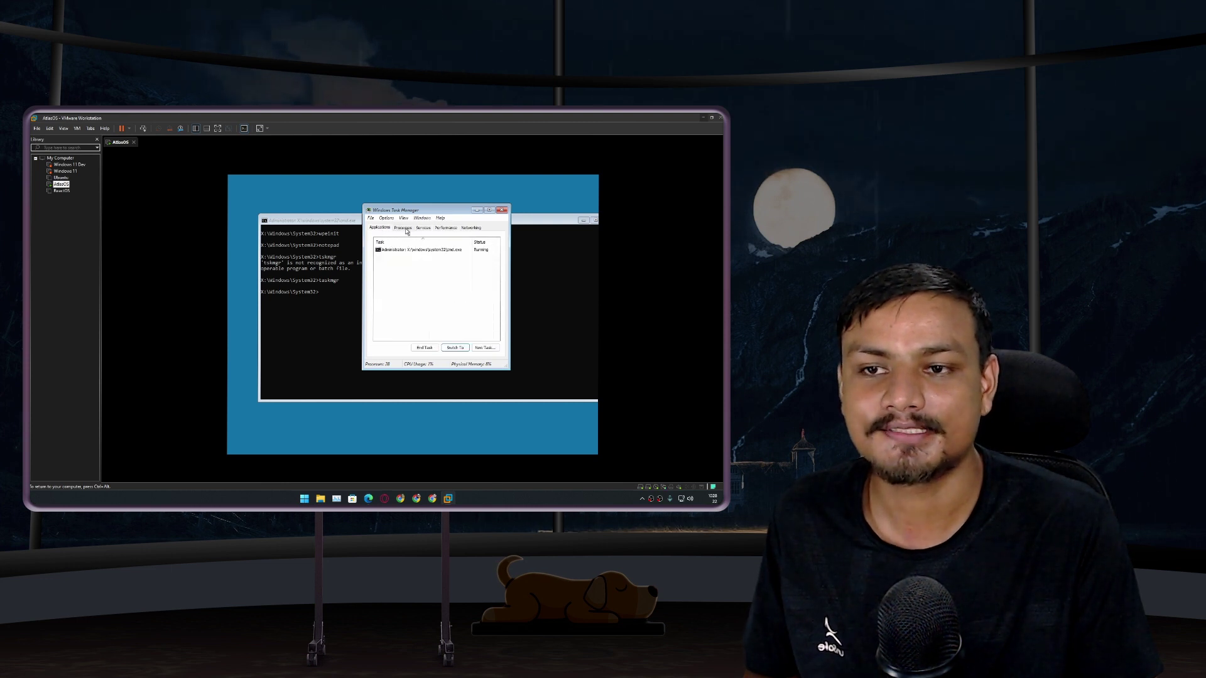
pyautogui.click(422, 218)
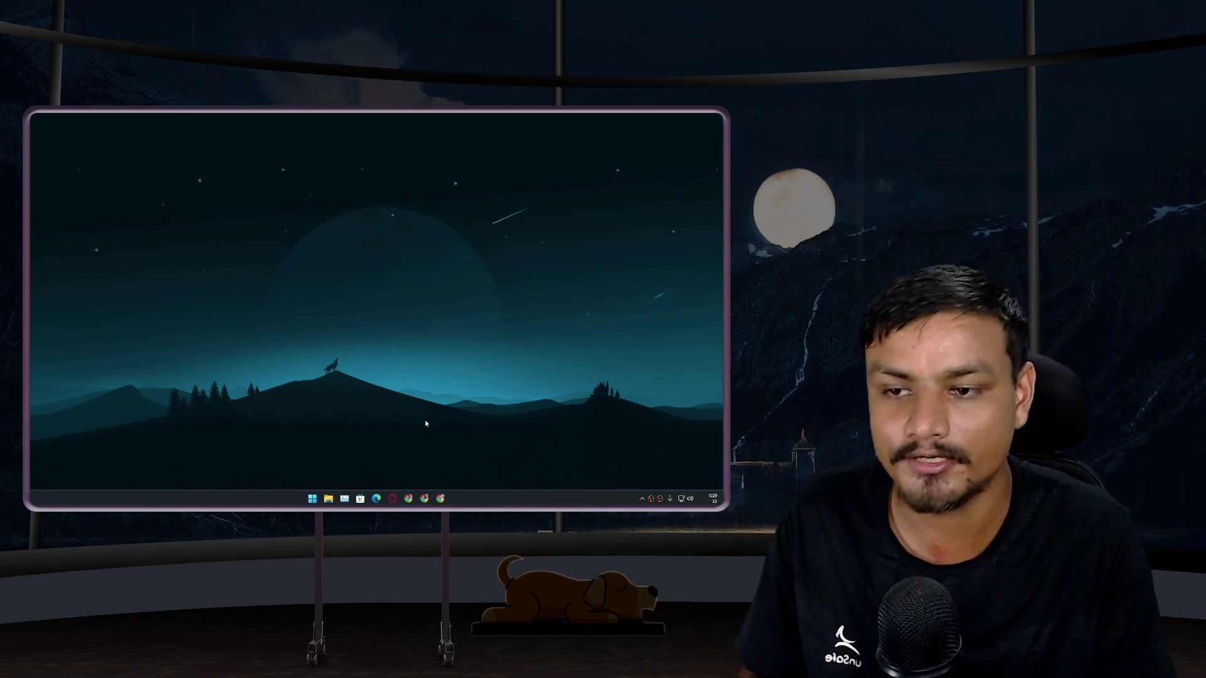
# - Bring back the Validation OS docs page in Edge, scroll to its top, and close it
pyautogui.click(376, 498)
pyautogui.scroll(10, 613, 373)
pyautogui.scroll(15, 605, 340)
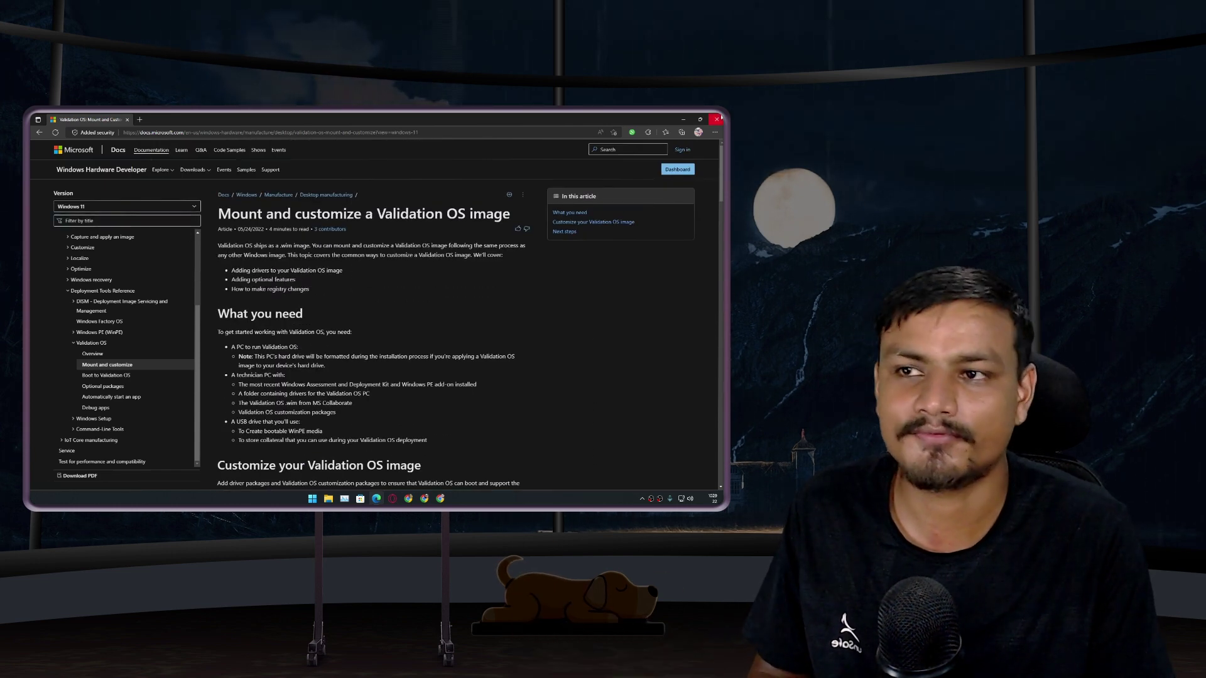
pyautogui.click(719, 119)
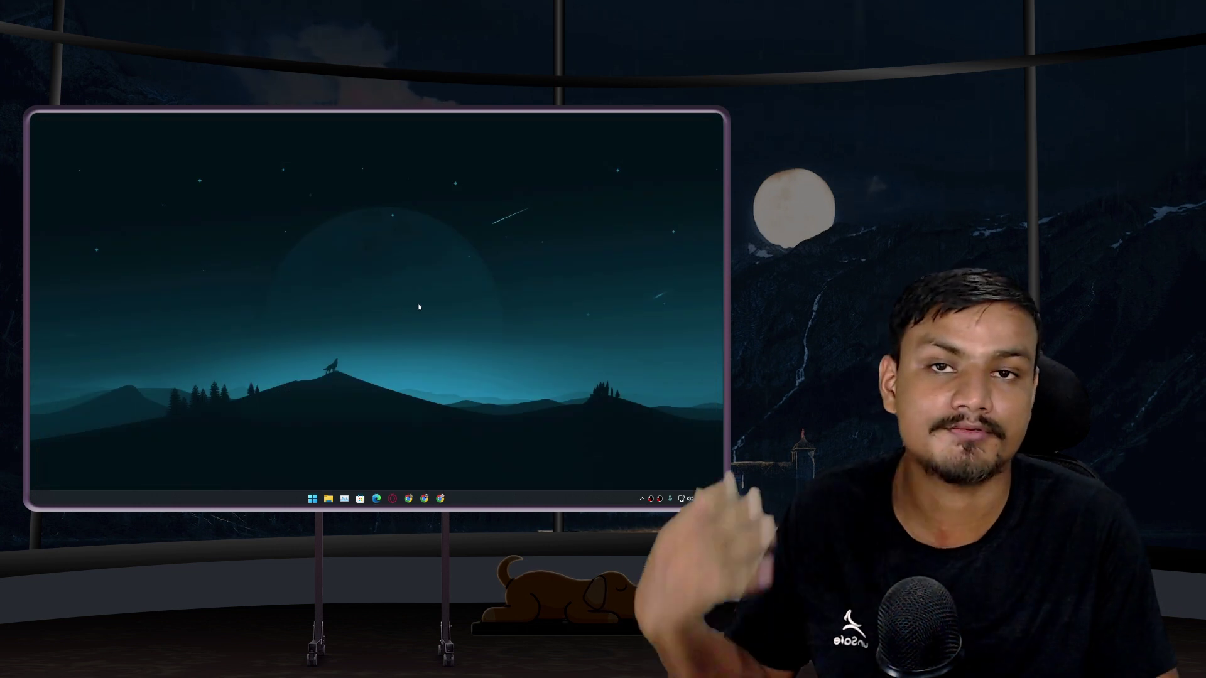